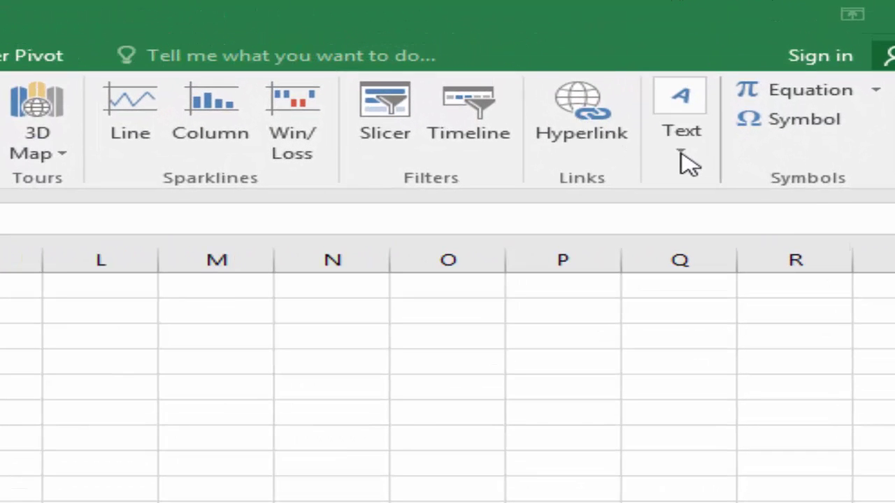
- Open the Text insertion options and dismiss them without inserting anything
{"action": "left_click", "coordinate": [694, 168]}
{"action": "left_click", "coordinate": [693, 167]}
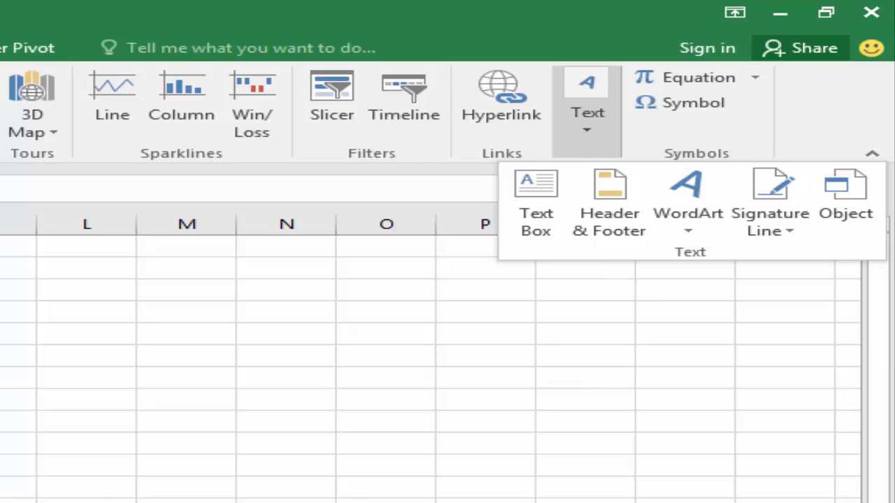
{"action": "key", "text": "Escape"}
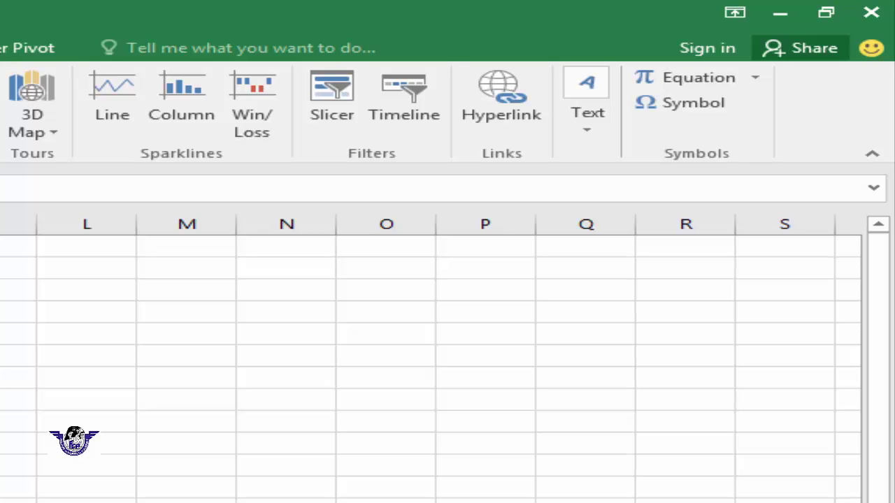
- Insert a hyperlink in A1 to Documents\001.xlsx, then select cell A3
{"action": "left_click", "coordinate": [517, 134]}
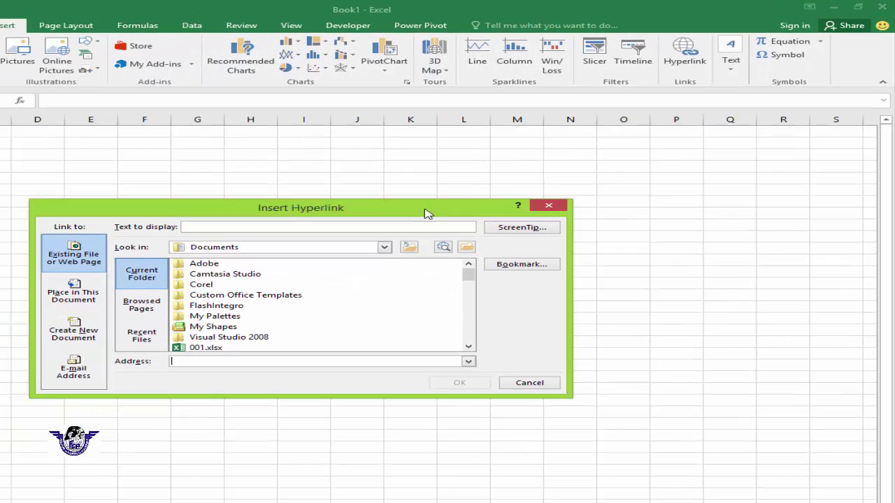
{"action": "left_click_drag", "start_coordinate": [357, 243], "coordinate": [626, 142]}
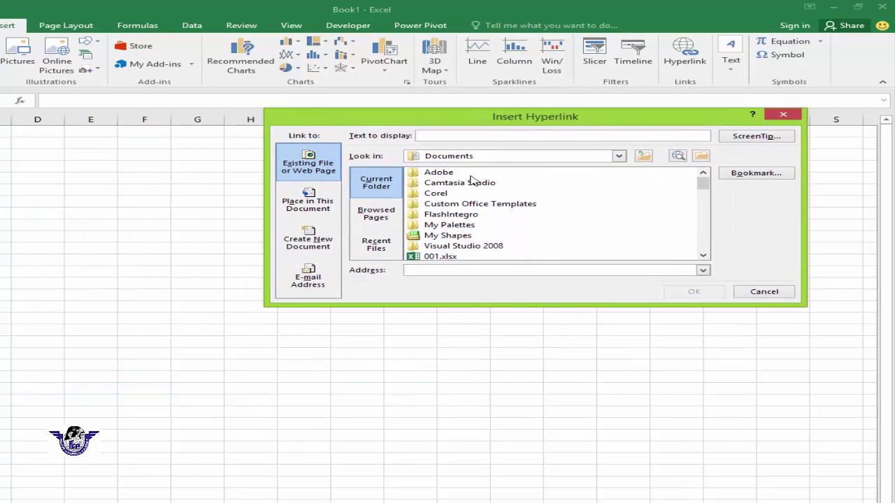
{"action": "mouse_move", "coordinate": [703, 184]}
{"action": "left_mouse_down"}
{"action": "mouse_move", "coordinate": [703, 250]}
{"action": "mouse_move", "coordinate": [707, 197]}
{"action": "left_mouse_up"}
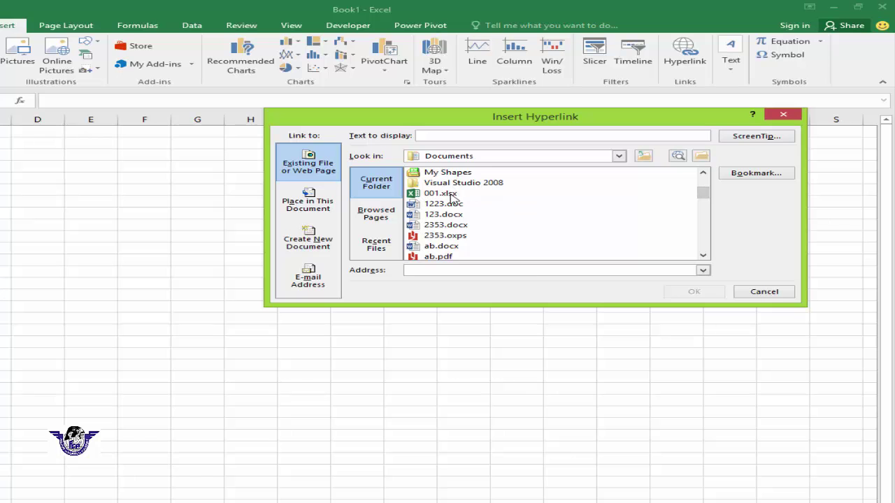
{"action": "left_click", "coordinate": [451, 197]}
{"action": "left_click", "coordinate": [700, 292]}
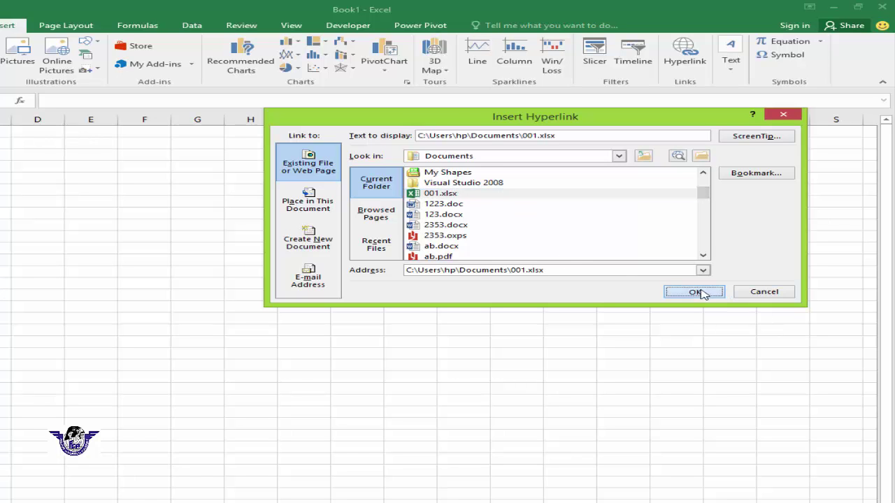
{"action": "left_click", "coordinate": [49, 127]}
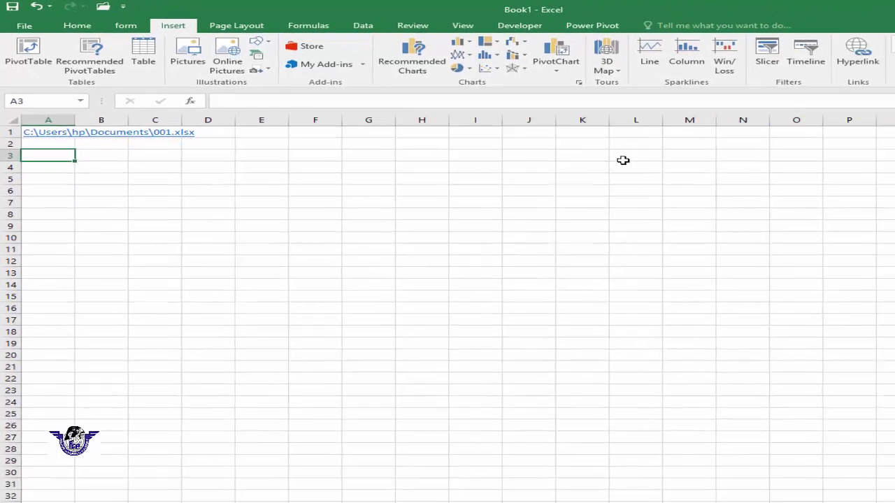
{"action": "left_click", "coordinate": [861, 62]}
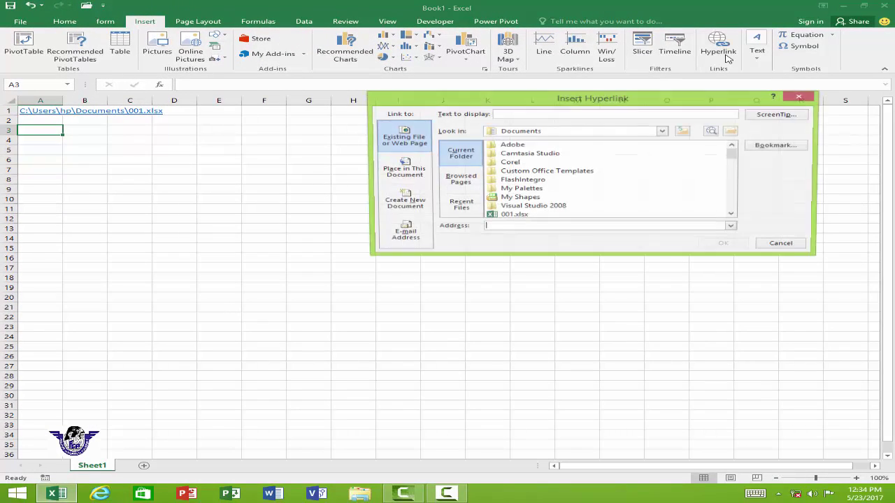
{"action": "left_click_drag", "start_coordinate": [732, 156], "coordinate": [735, 180]}
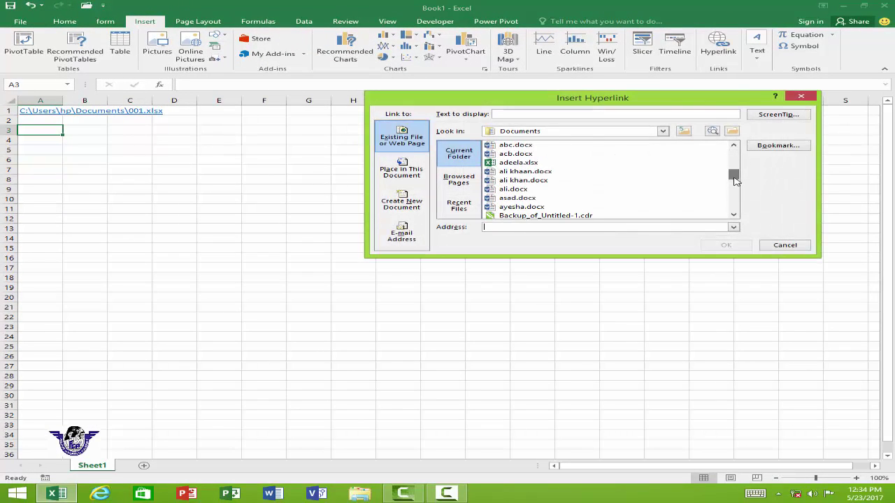
{"action": "left_click", "coordinate": [523, 181]}
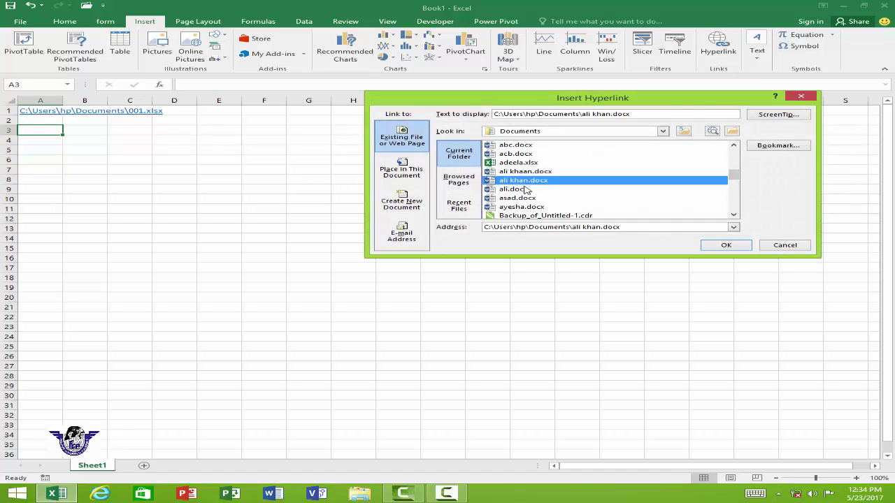
{"action": "left_click", "coordinate": [738, 247]}
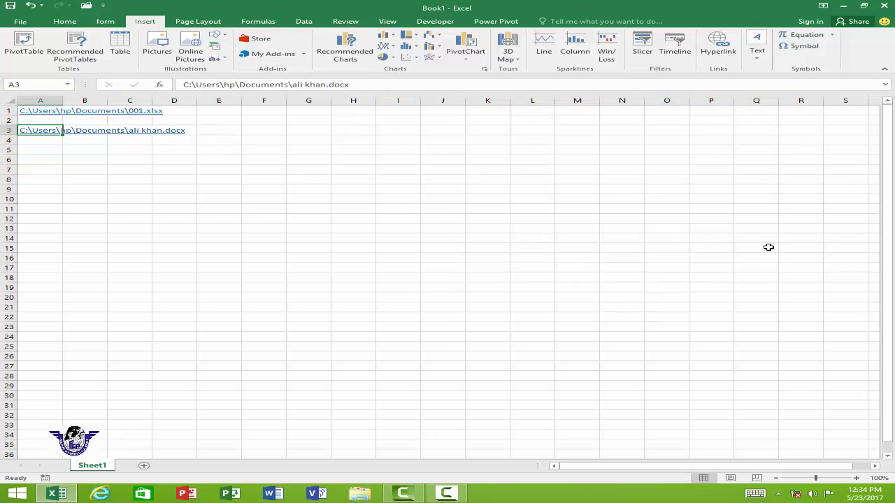
{"action": "left_click", "coordinate": [38, 151]}
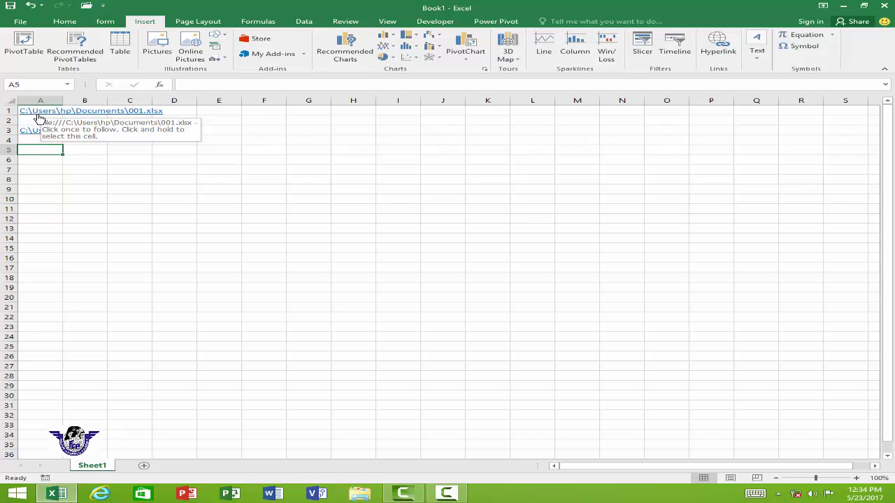
{"action": "left_click", "coordinate": [33, 114]}
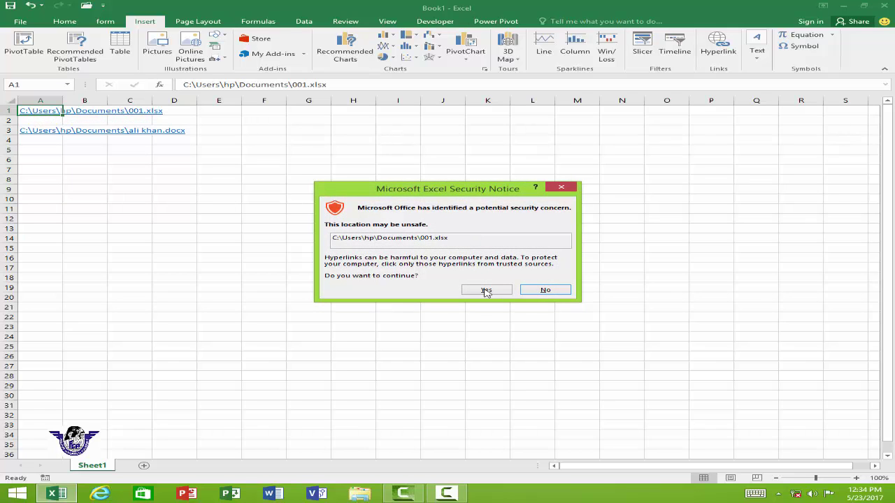
{"action": "left_click", "coordinate": [485, 290]}
{"action": "left_click", "coordinate": [522, 309]}
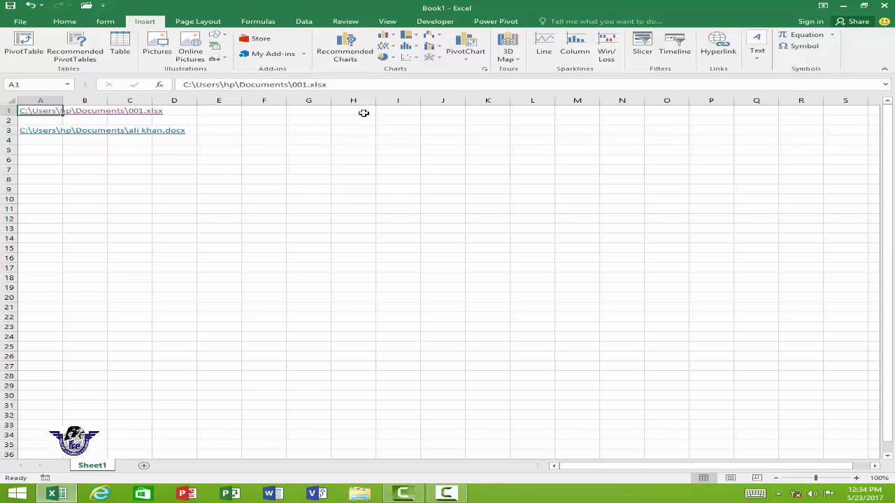
{"action": "left_click", "coordinate": [33, 133]}
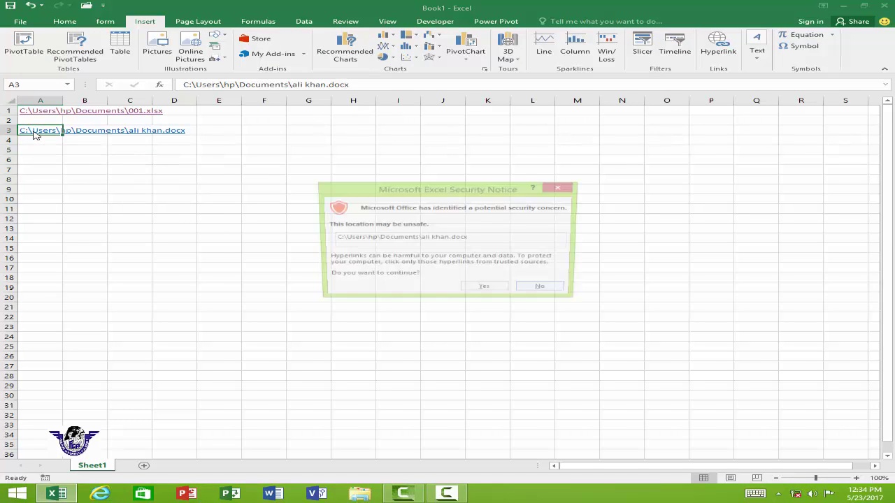
{"action": "left_click", "coordinate": [474, 288]}
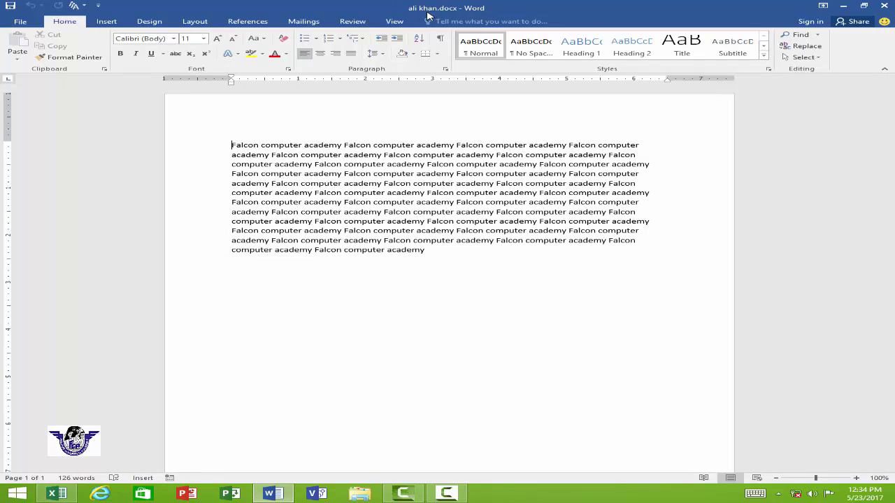
{"action": "left_click", "coordinate": [884, 6]}
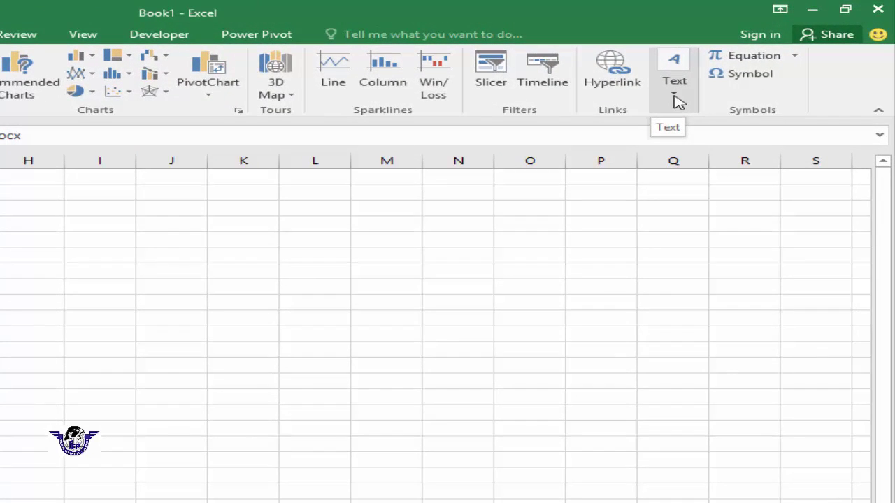
- Draw a text box reading 'office management' and move it down to rows 13–15
{"action": "left_click", "coordinate": [673, 96]}
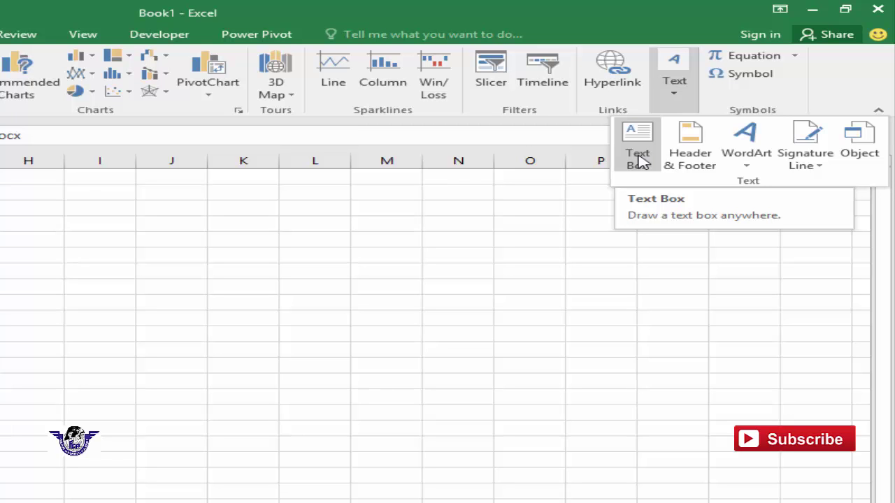
{"action": "left_click", "coordinate": [638, 158]}
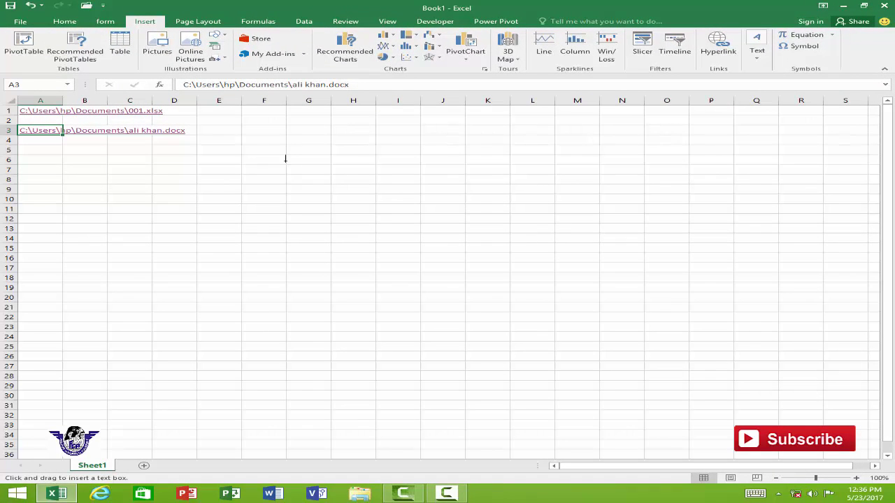
{"action": "left_click_drag", "start_coordinate": [250, 123], "coordinate": [625, 151]}
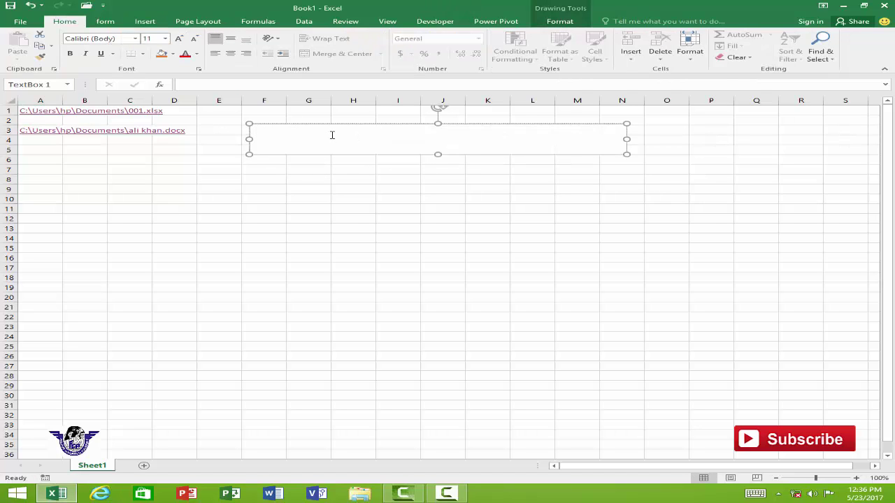
{"action": "type", "text": "office management"}
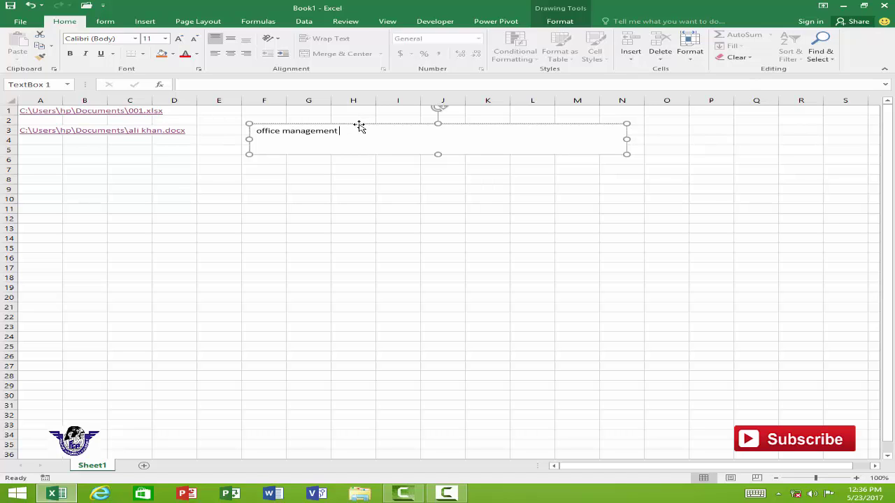
{"action": "left_click_drag", "start_coordinate": [359, 126], "coordinate": [118, 227]}
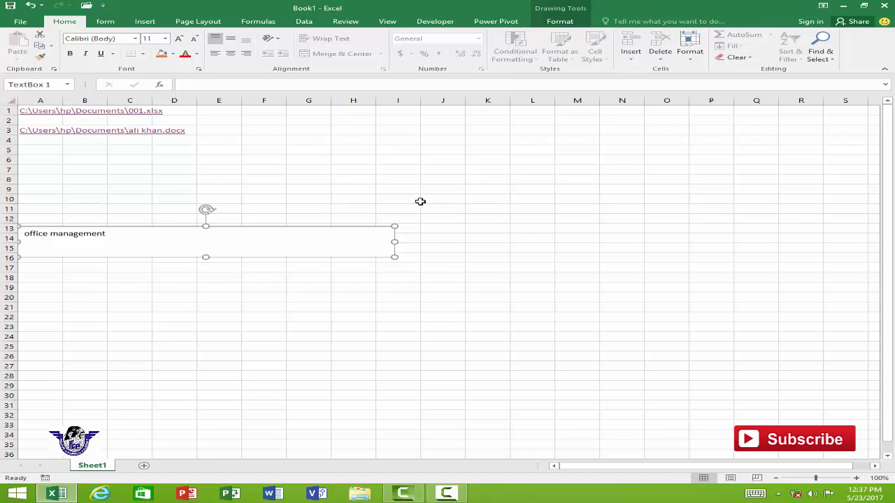
{"action": "left_click", "coordinate": [418, 200]}
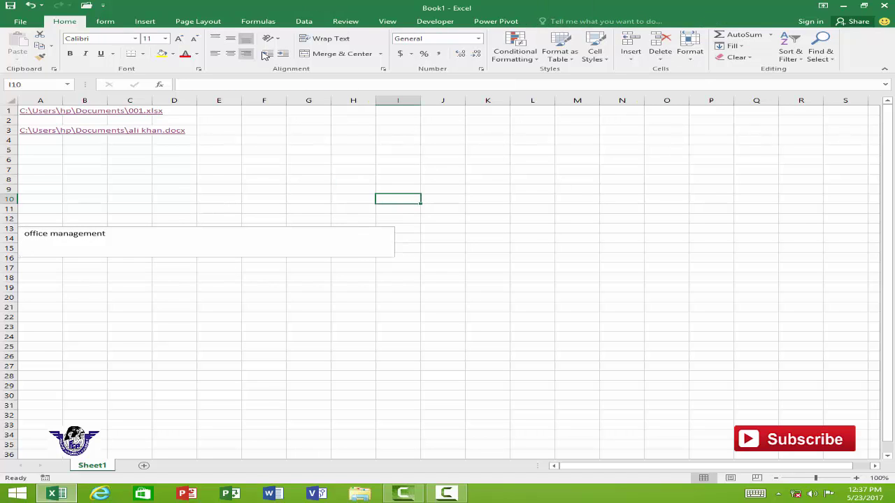
- Choose Header & Footer from the Insert tab's Text options
{"action": "left_click", "coordinate": [142, 22]}
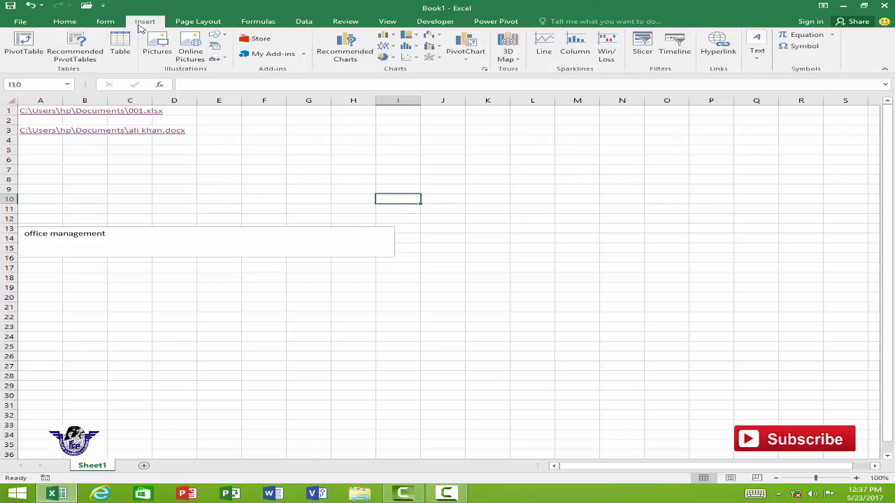
{"action": "left_click", "coordinate": [758, 59]}
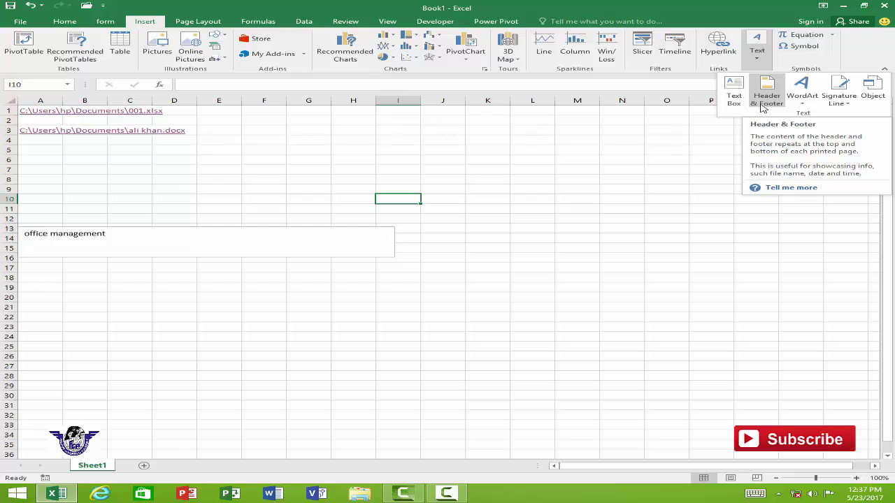
{"action": "left_click", "coordinate": [763, 98]}
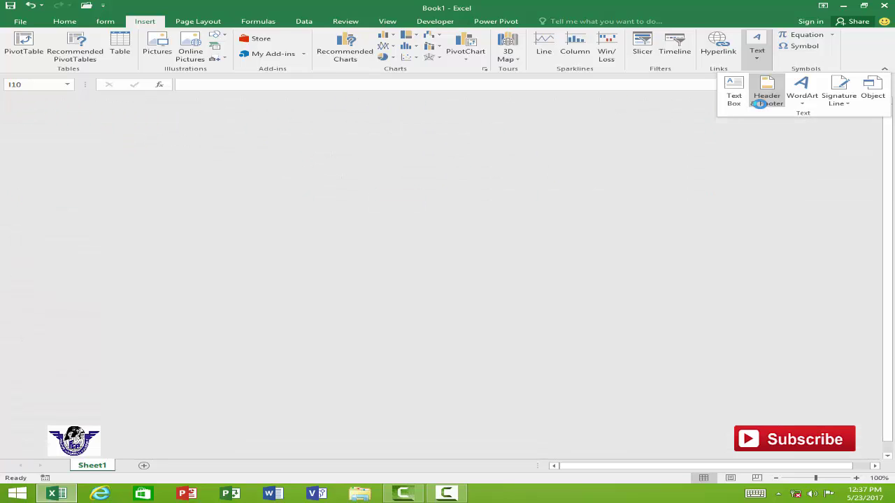
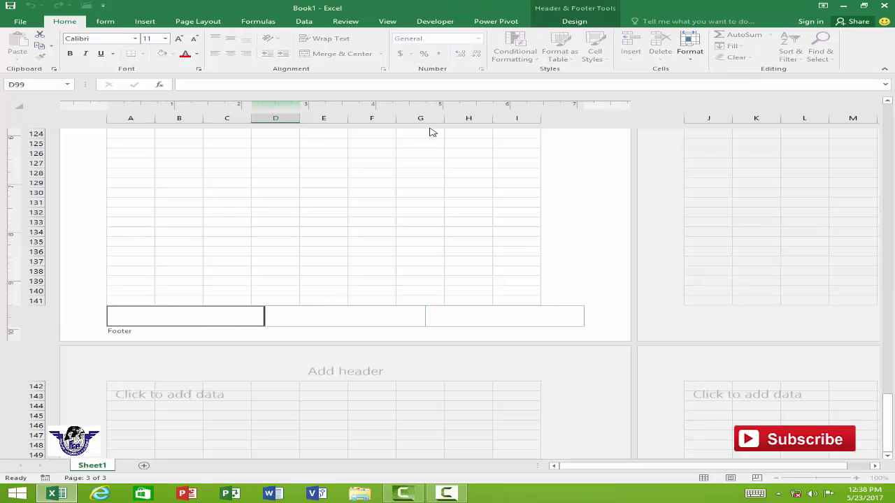
- Close footer editing and switch the sheet from Page Layout back to Normal view
{"action": "left_click", "coordinate": [587, 18]}
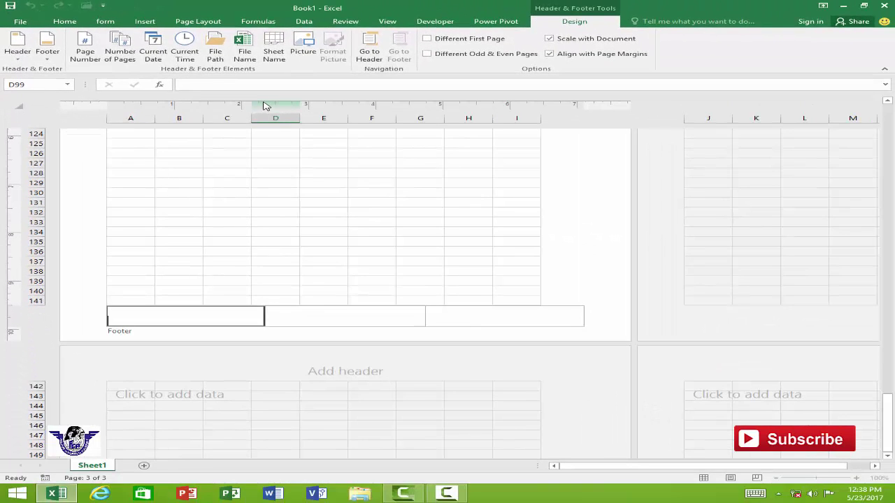
{"action": "left_click", "coordinate": [241, 187]}
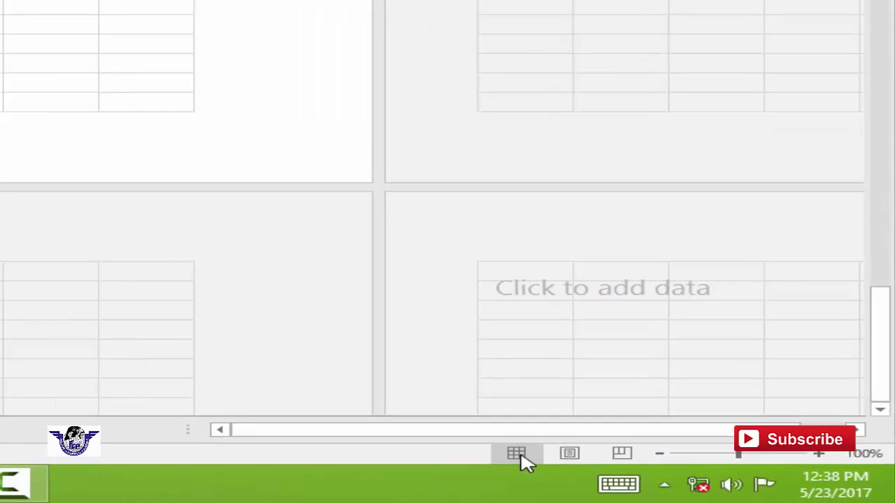
{"action": "left_click", "coordinate": [237, 418]}
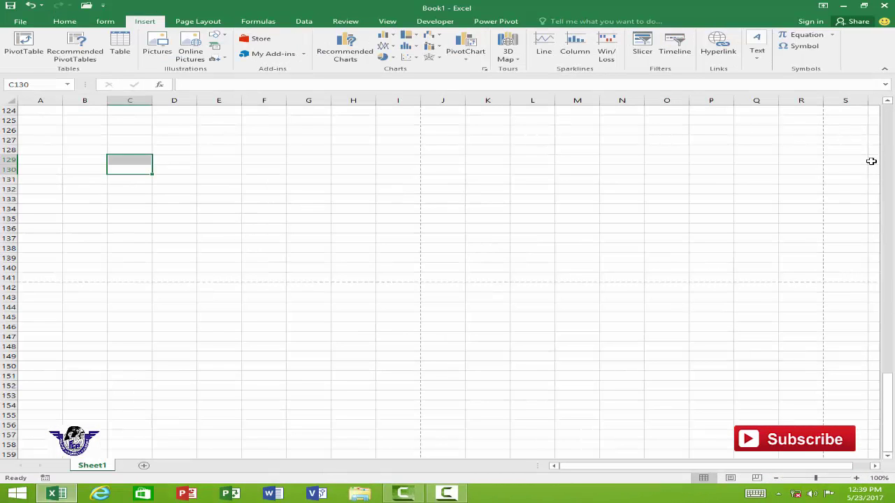
- Scroll to the top of the sheet and select empty cell L7 as the insertion spot
{"action": "left_click", "coordinate": [761, 60]}
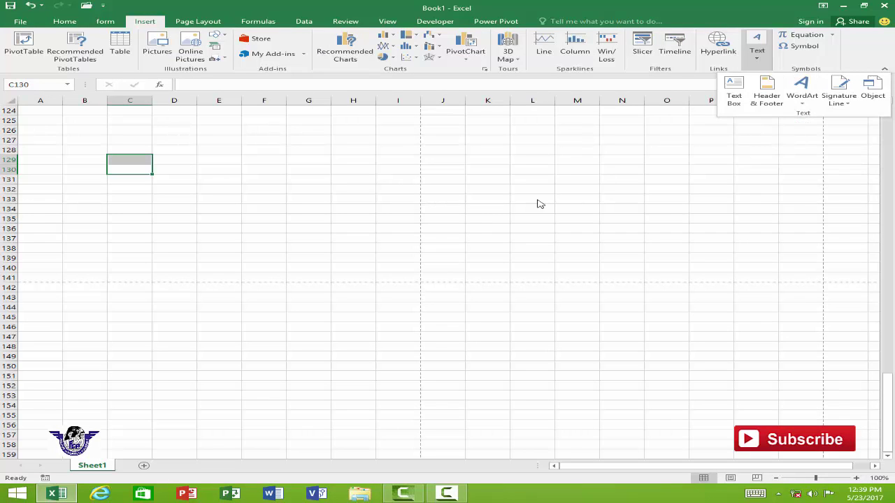
{"action": "left_click", "coordinate": [209, 189]}
{"action": "scroll", "coordinate": [211, 191], "scroll_direction": "up", "scroll_amount": 16}
{"action": "scroll", "coordinate": [213, 192], "scroll_direction": "up", "scroll_amount": 20}
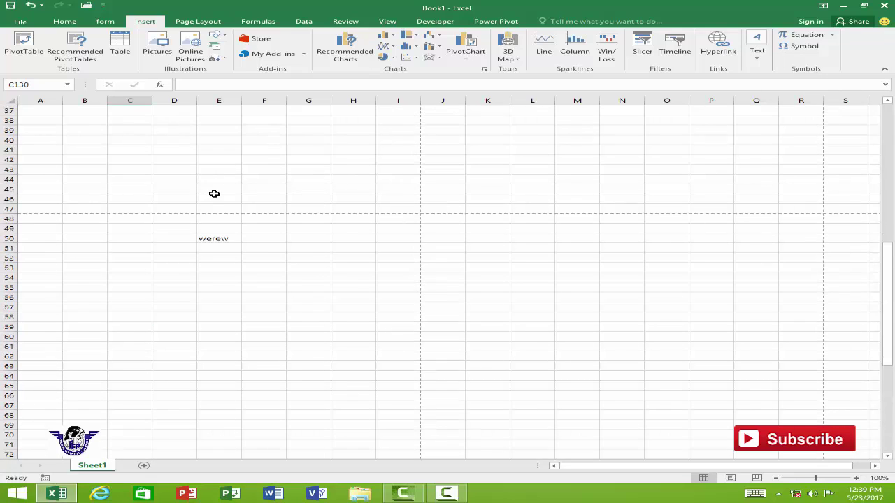
{"action": "left_click", "coordinate": [280, 162]}
{"action": "key", "text": "Right"}
{"action": "key", "text": "Right"}
{"action": "key", "text": "Right"}
{"action": "key", "text": "Right"}
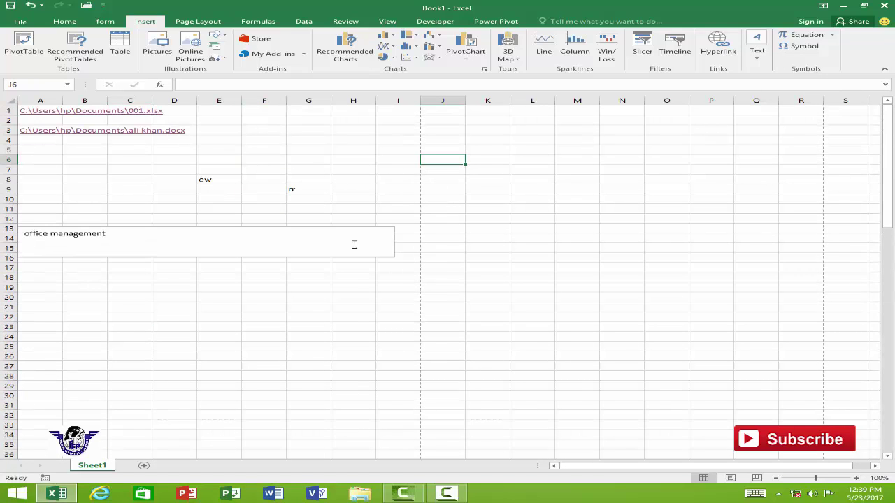
{"action": "left_click", "coordinate": [515, 168]}
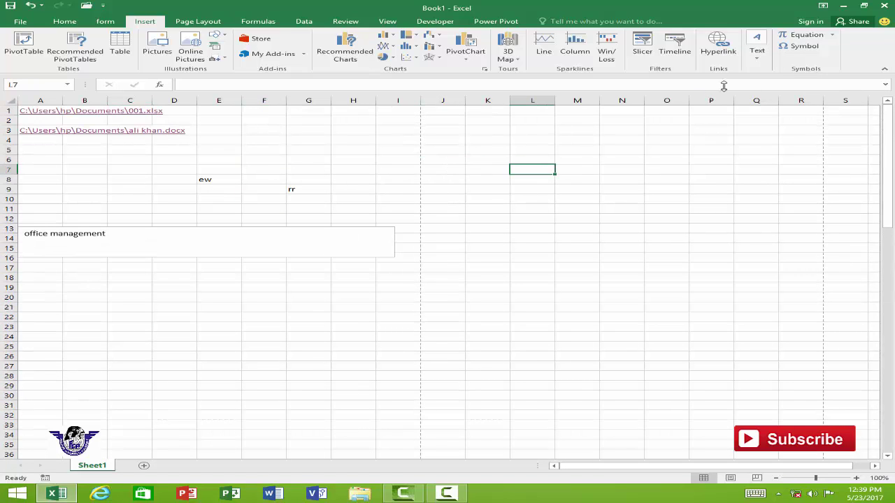
- Insert a blue-style WordArt showing the placeholder 'Your text here'
{"action": "left_click", "coordinate": [760, 62]}
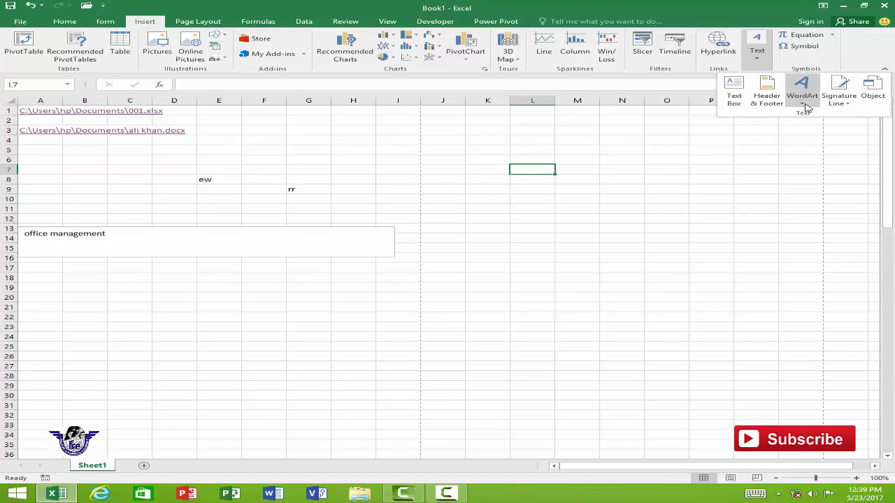
{"action": "left_click", "coordinate": [801, 101]}
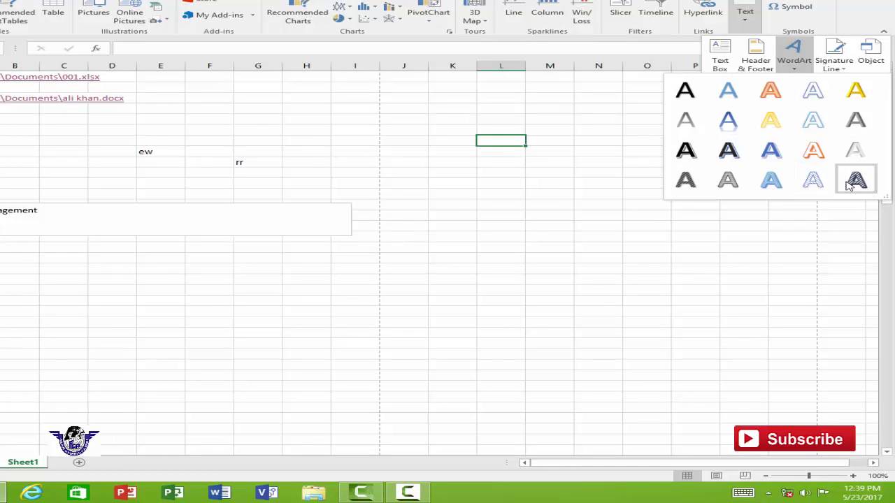
{"action": "left_click", "coordinate": [728, 121]}
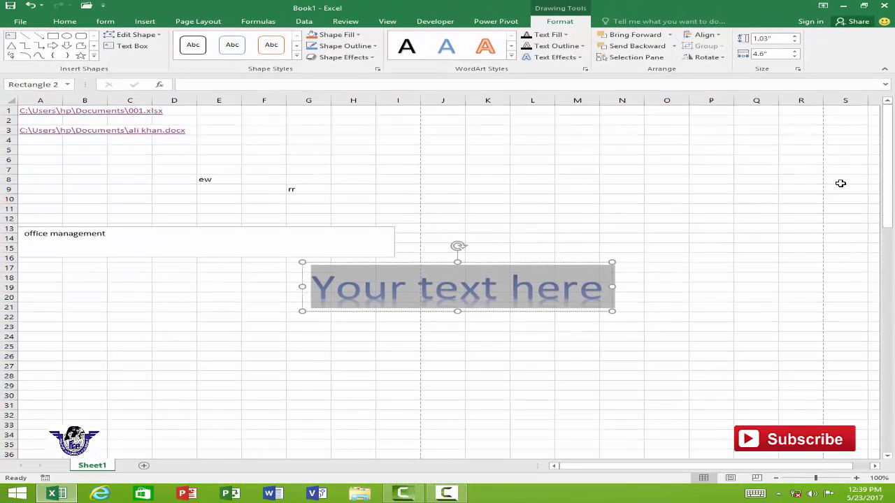
- Change the WordArt to 'falcon computer academy', move it near the top, and apply a patterned style
{"action": "type", "text": "falcon computer ac"}
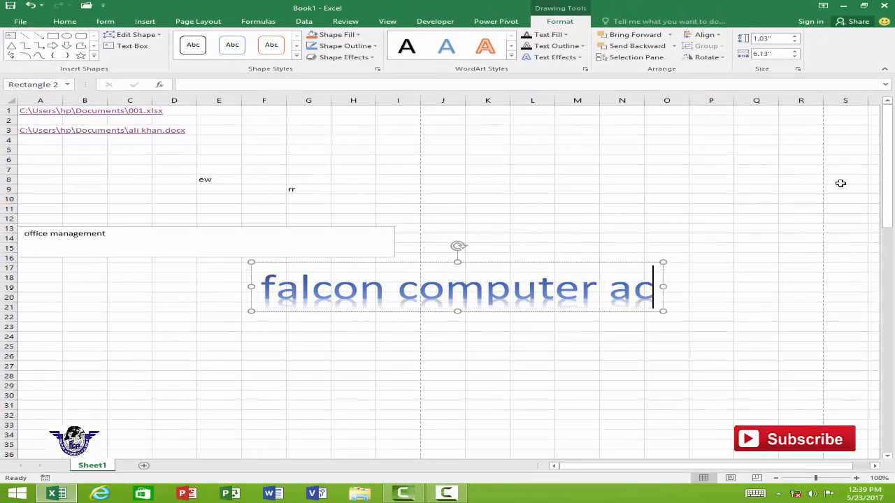
{"action": "type", "text": "ademy"}
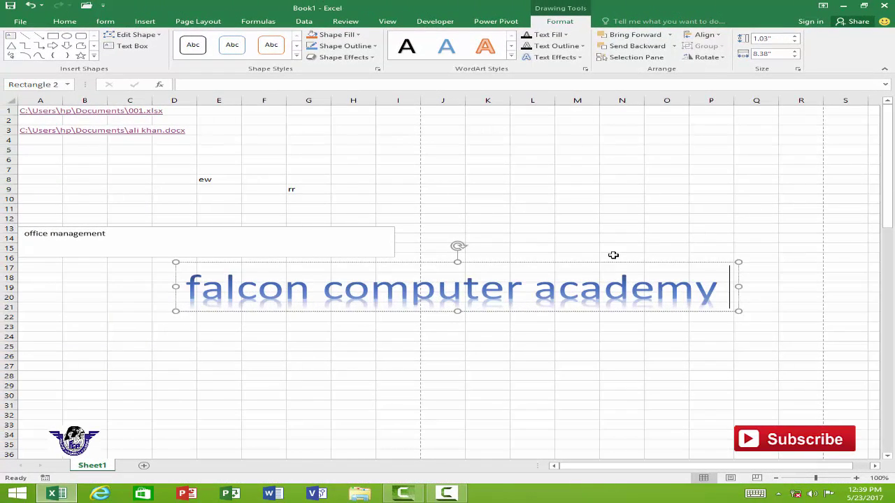
{"action": "left_click_drag", "start_coordinate": [601, 263], "coordinate": [611, 121]}
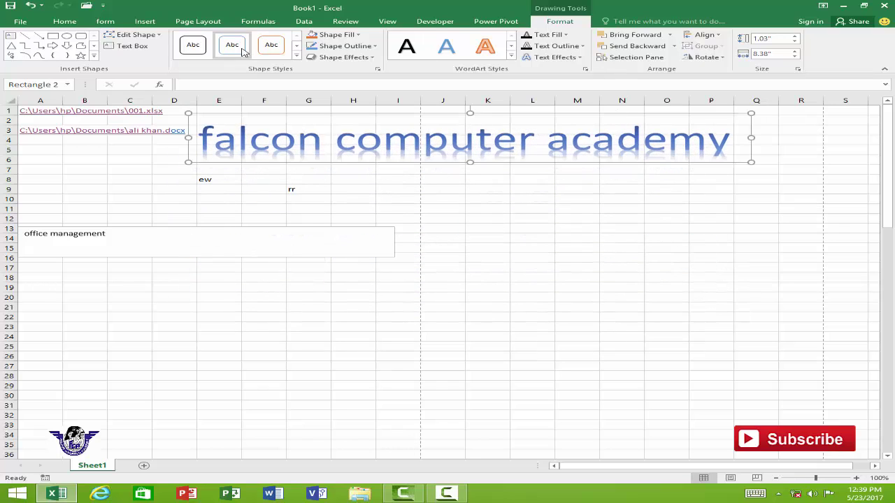
{"action": "left_click", "coordinate": [512, 59]}
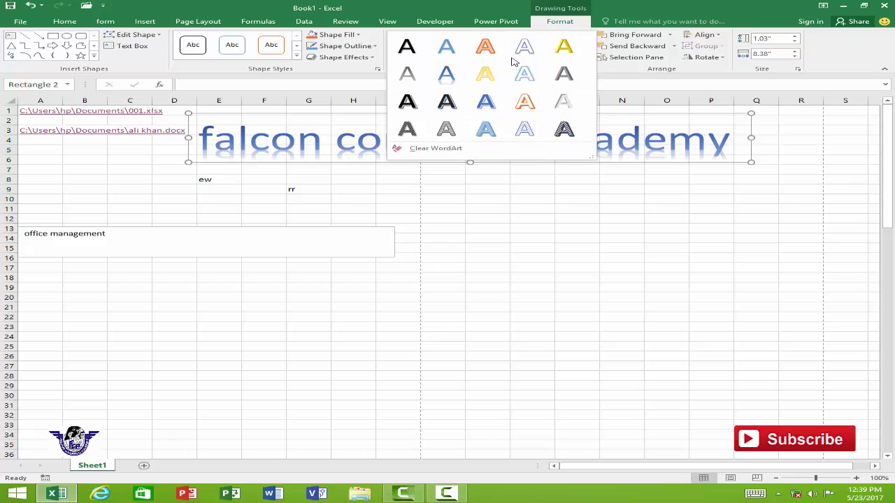
{"action": "left_click", "coordinate": [565, 127]}
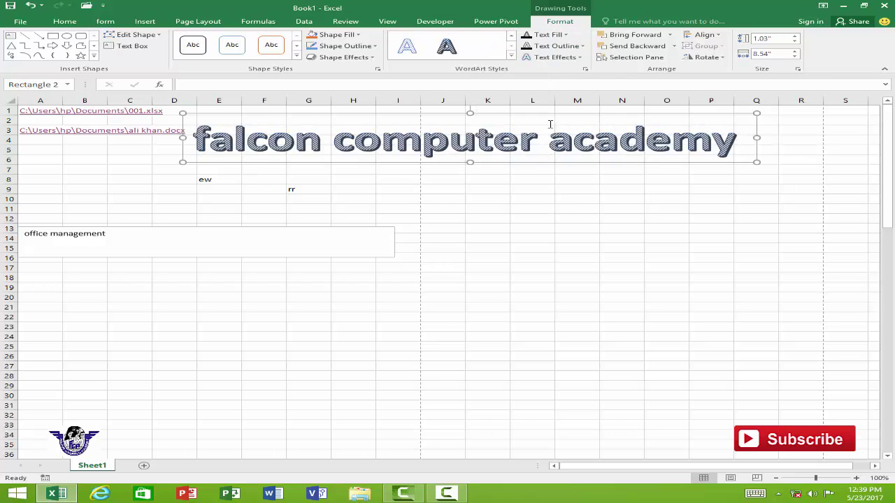
- Fill the WordArt letters with the sunset wallpaper picture from D:\wallpaper
{"action": "left_click", "coordinate": [565, 34]}
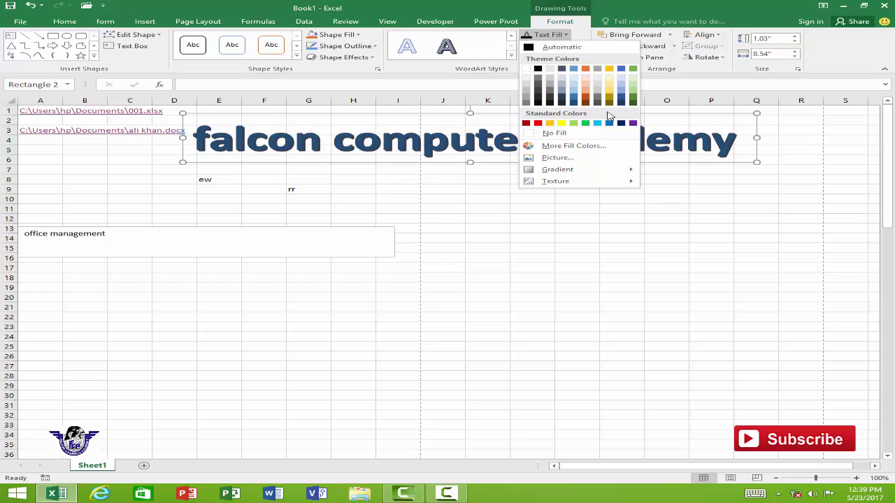
{"action": "left_click", "coordinate": [556, 157]}
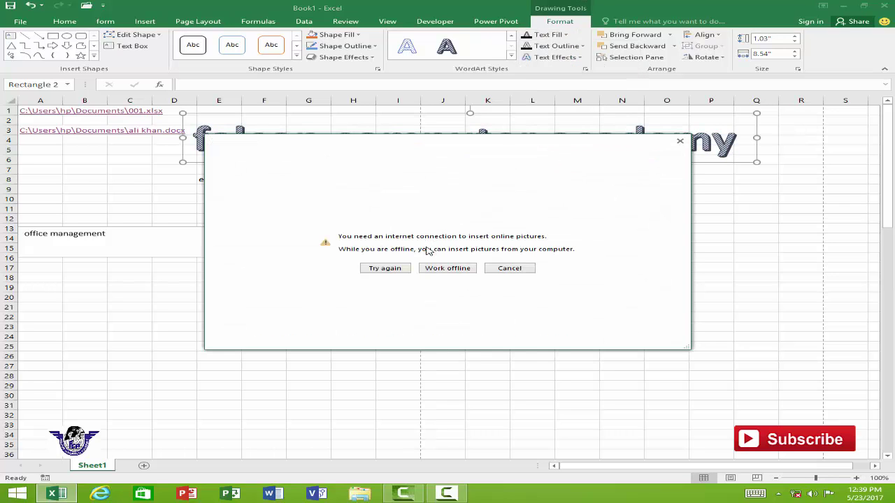
{"action": "left_click", "coordinate": [438, 269]}
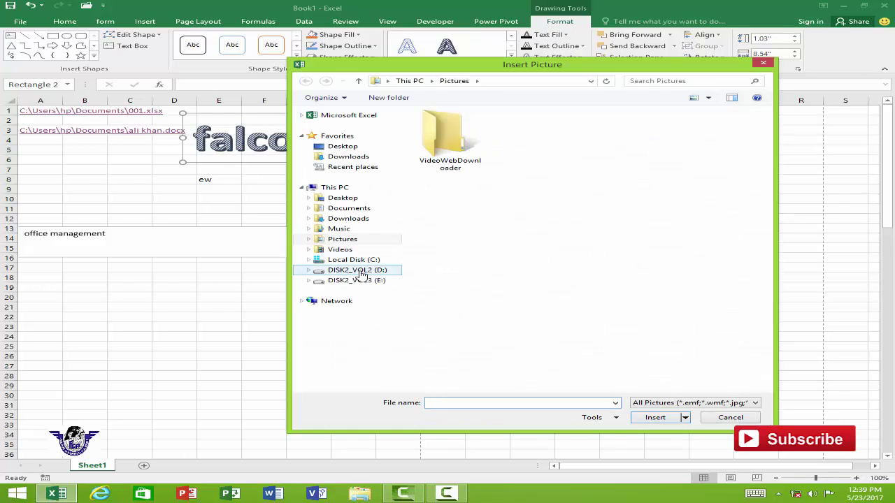
{"action": "left_click", "coordinate": [361, 272]}
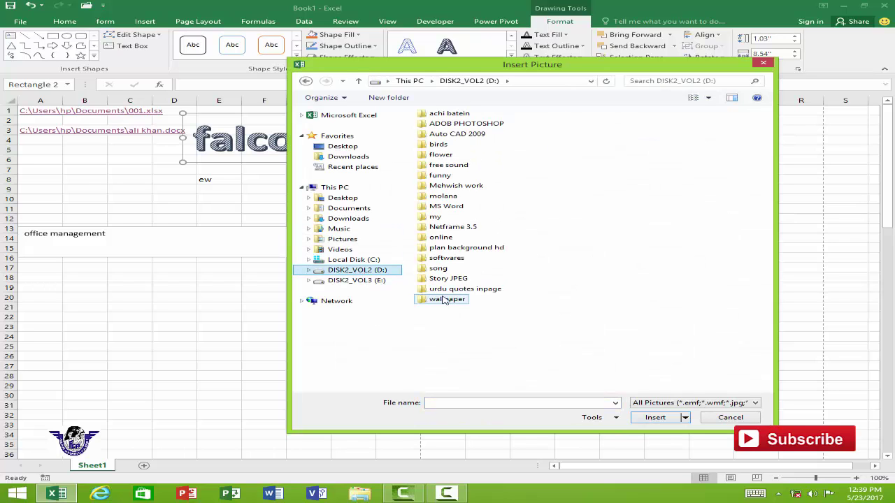
{"action": "double_click", "coordinate": [425, 300]}
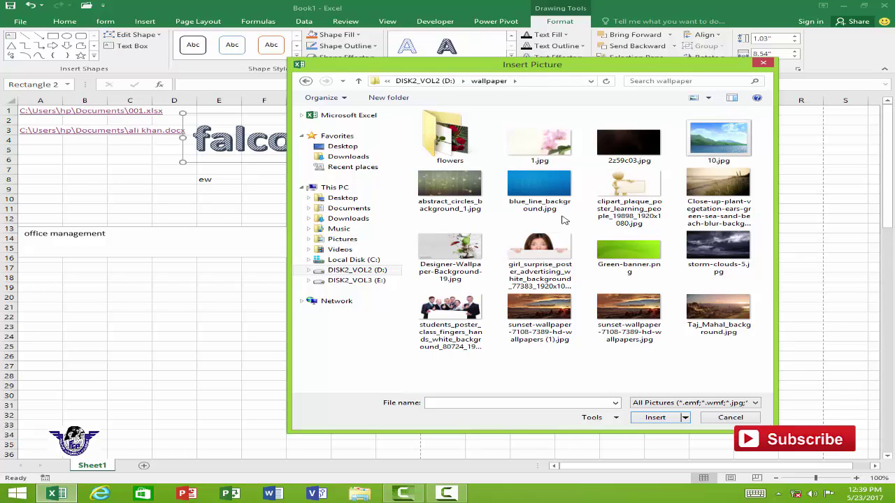
{"action": "left_click", "coordinate": [629, 314]}
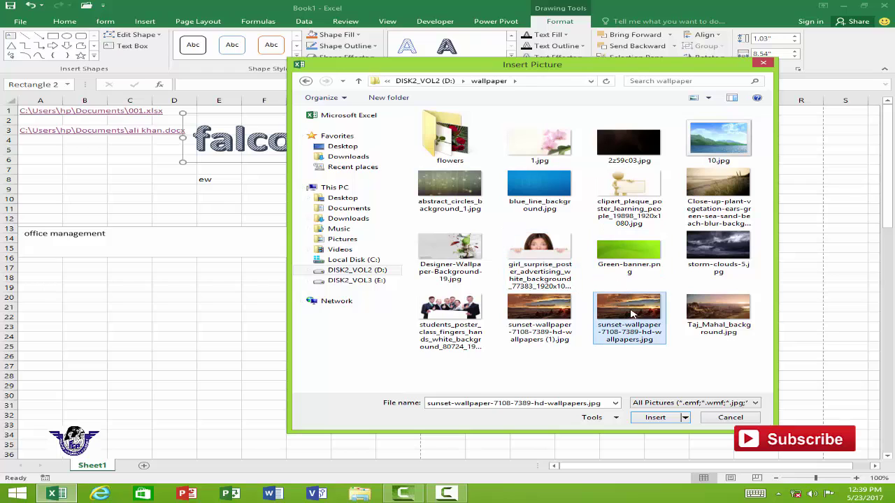
{"action": "left_click", "coordinate": [663, 419]}
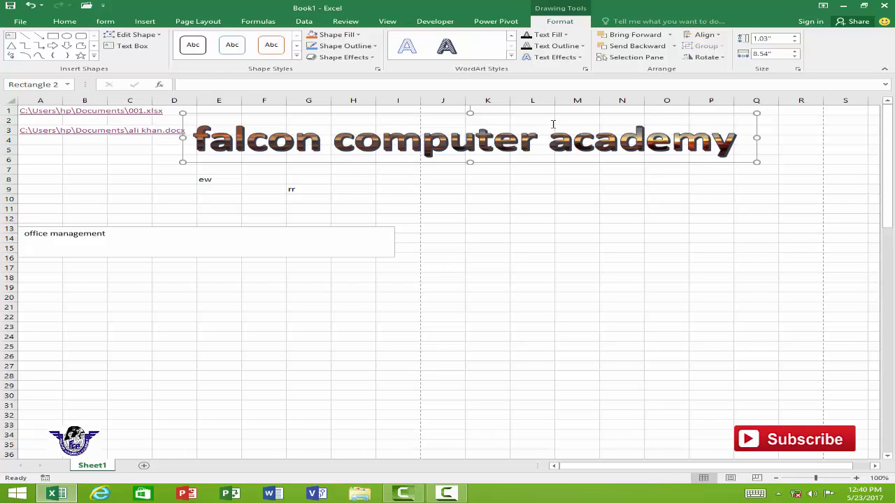
- Give the WordArt text a dark blue gradient and its background a light blue gradient
{"action": "left_click", "coordinate": [565, 34]}
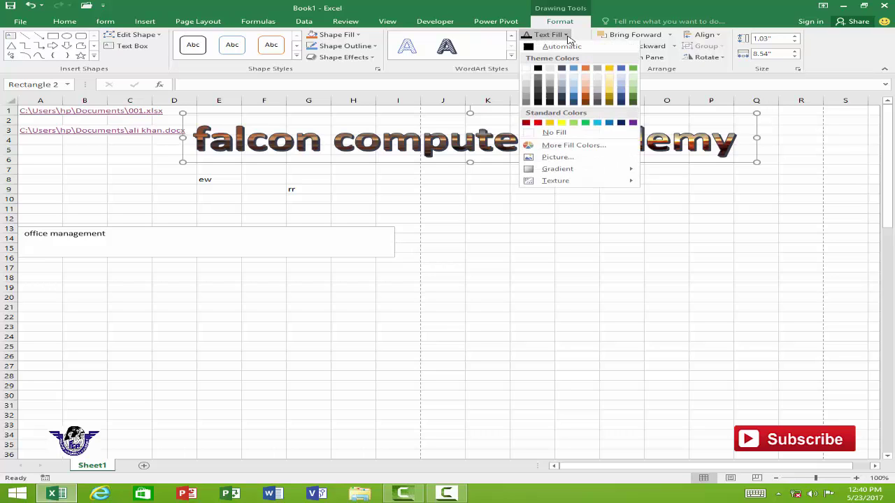
{"action": "mouse_move", "coordinate": [561, 170]}
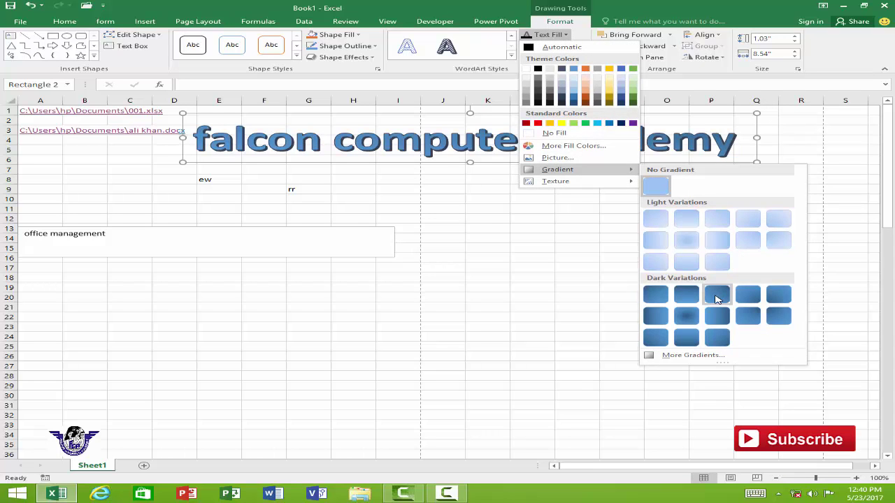
{"action": "left_click", "coordinate": [711, 294]}
{"action": "left_click", "coordinate": [349, 35]}
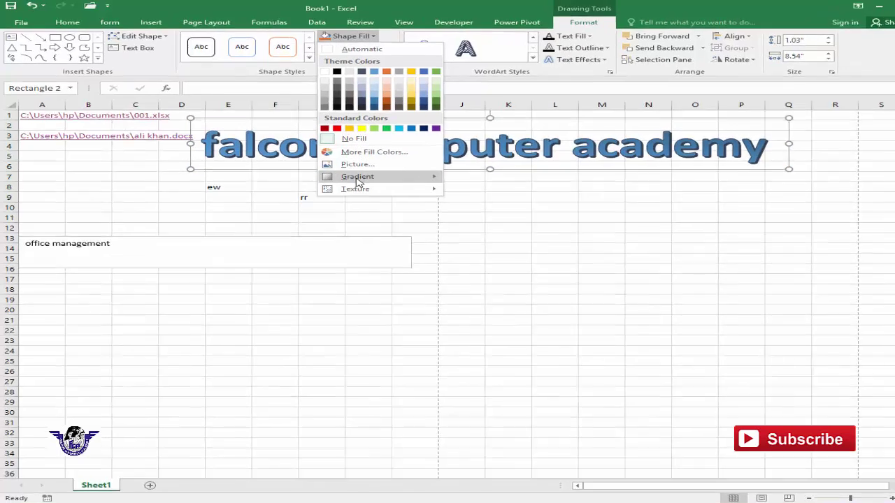
{"action": "mouse_move", "coordinate": [343, 169]}
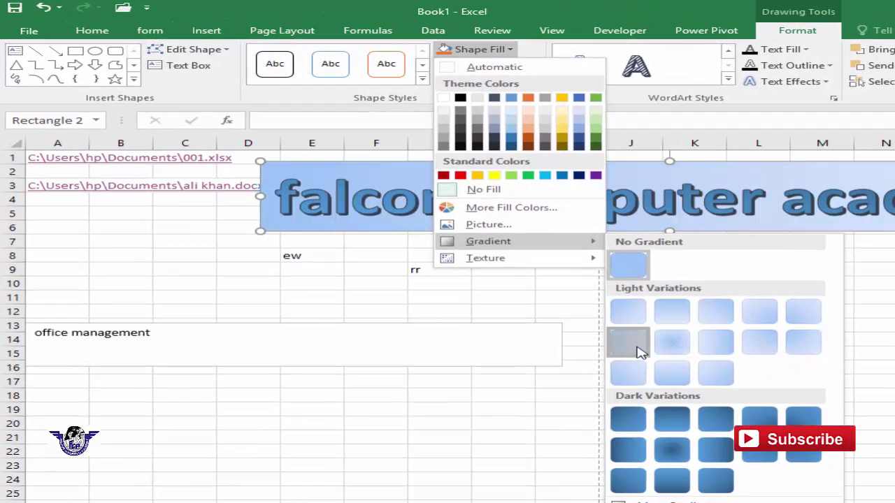
{"action": "left_click", "coordinate": [640, 351]}
- Add a reflection beneath the WordArt, then delete the WordArt from the sheet
{"action": "left_click", "coordinate": [515, 85]}
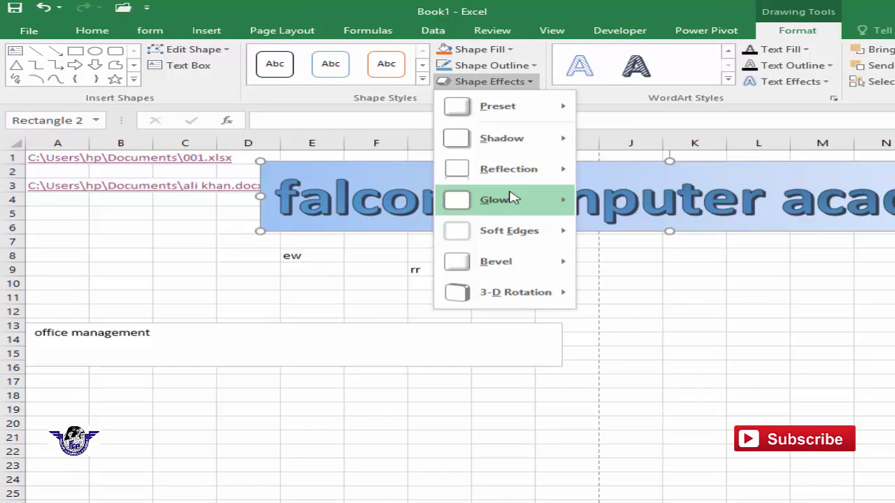
{"action": "mouse_move", "coordinate": [559, 171]}
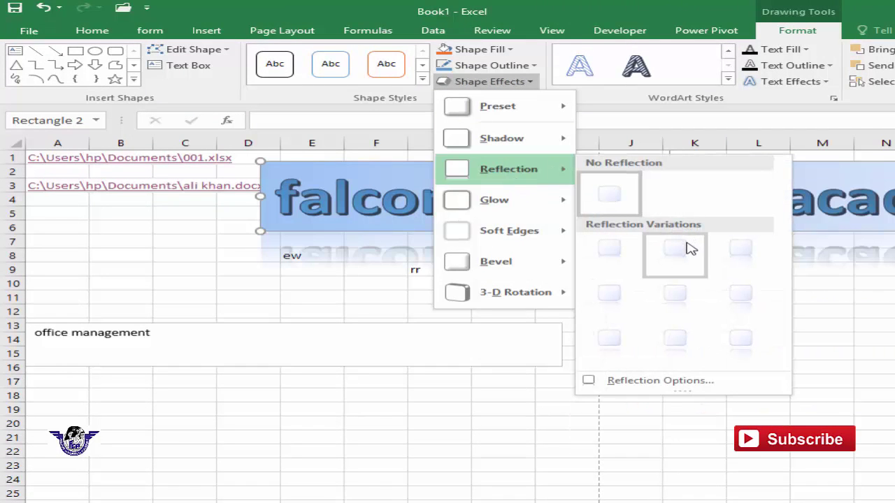
{"action": "left_click", "coordinate": [679, 292]}
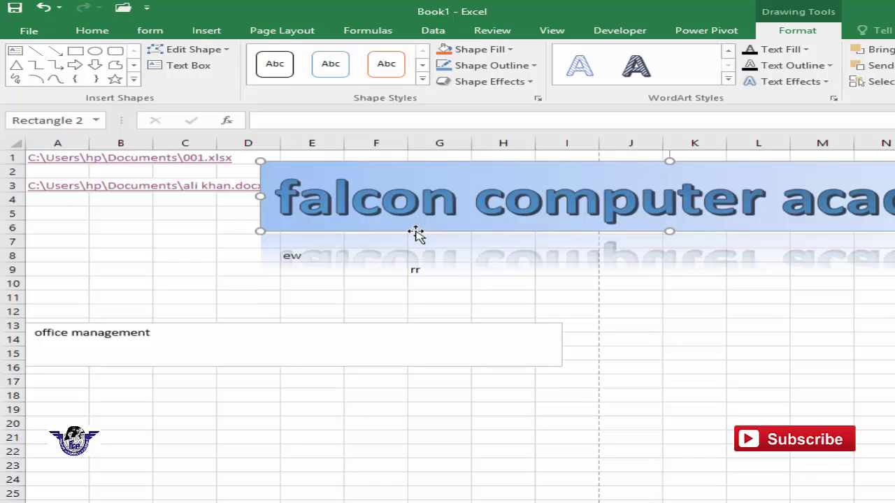
{"action": "key", "text": "Delete"}
- Delete the office management text box and clear the contents of A1:H12
{"action": "left_click", "coordinate": [353, 326]}
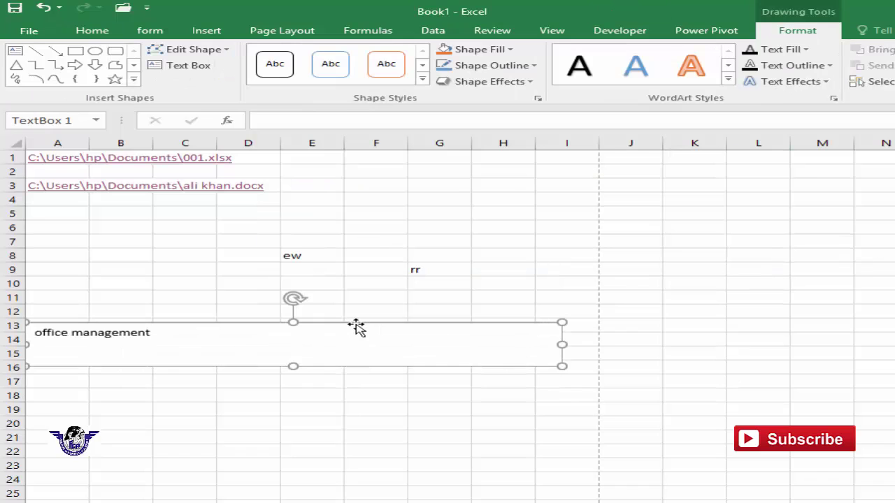
{"action": "key", "text": "Delete"}
{"action": "left_click_drag", "start_coordinate": [489, 311], "coordinate": [79, 158]}
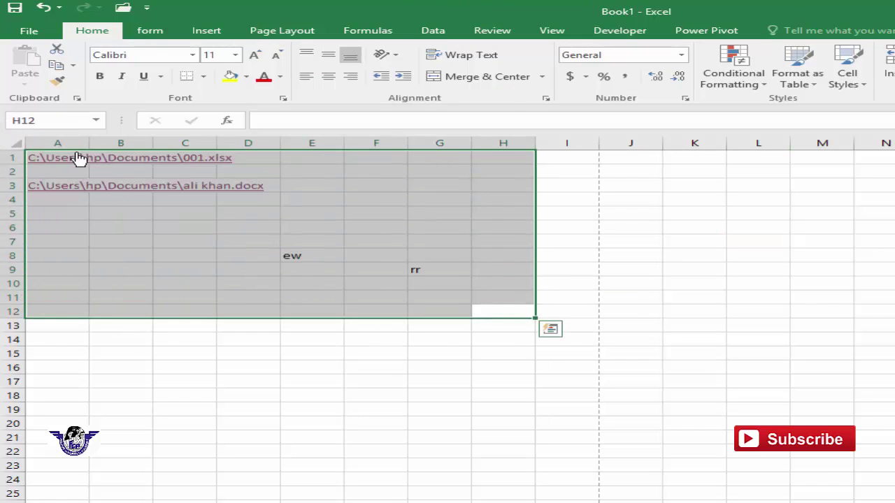
{"action": "key", "text": "Delete"}
{"action": "left_click", "coordinate": [253, 254]}
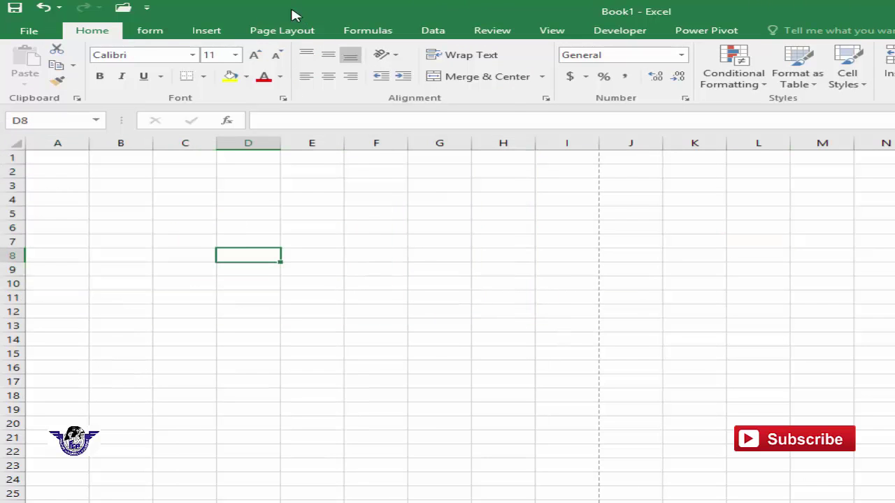
- Open the Insert tab's Text options and close them again
{"action": "left_click", "coordinate": [197, 32]}
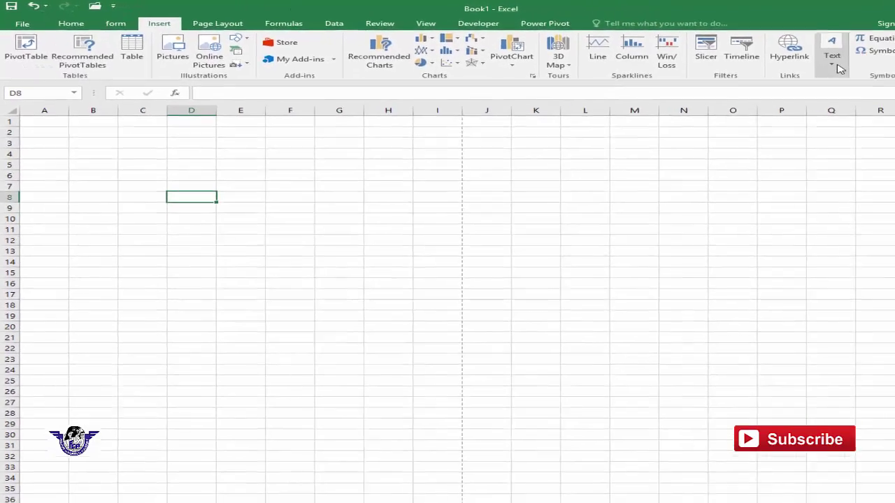
{"action": "left_click", "coordinate": [832, 52]}
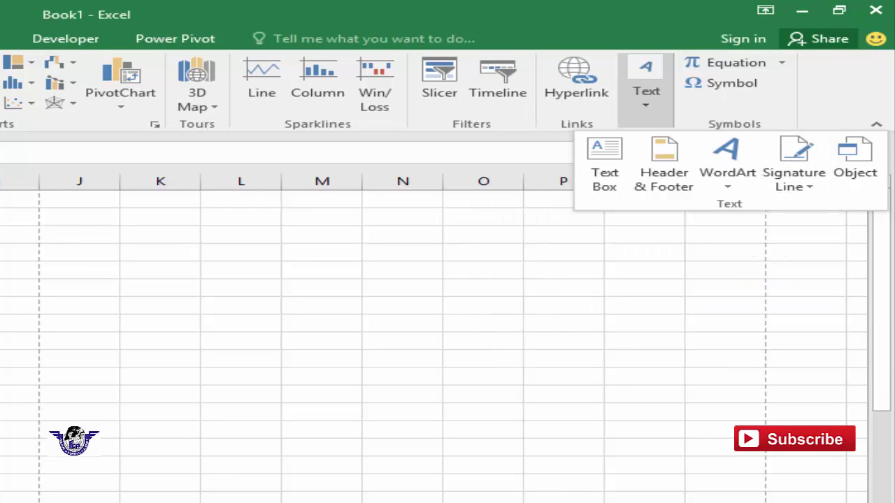
{"action": "key", "text": "Escape"}
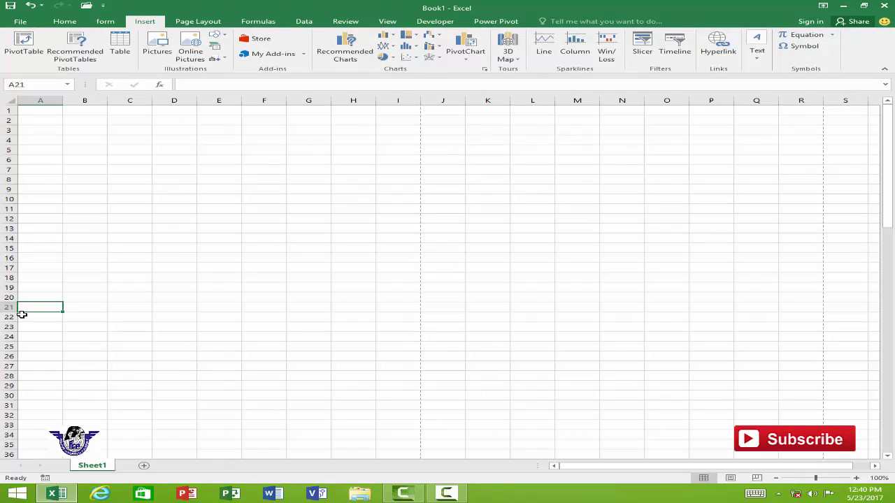
- Add a signature line at cell A22 for the suggested signer with the title Director
{"action": "left_click", "coordinate": [24, 317]}
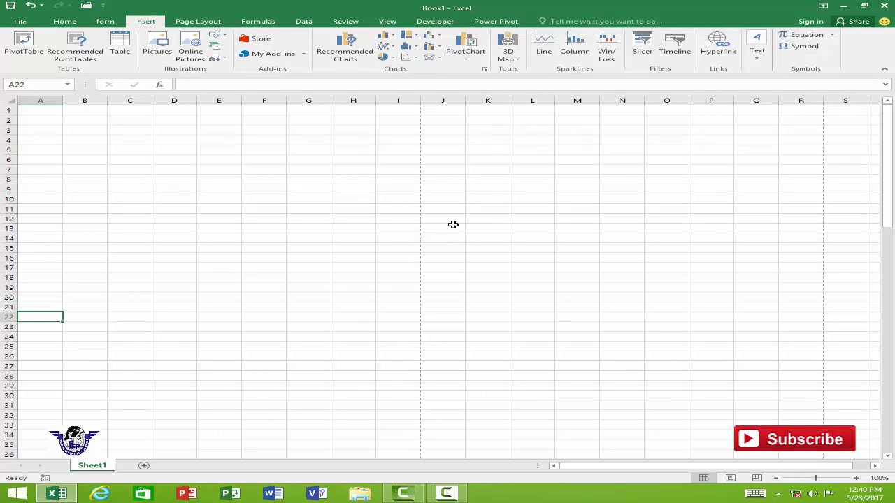
{"action": "left_click", "coordinate": [758, 55]}
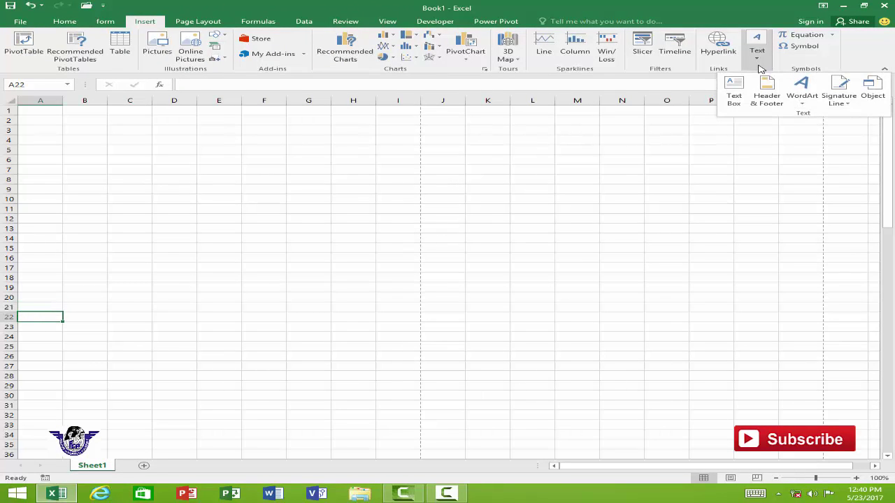
{"action": "left_click", "coordinate": [841, 89]}
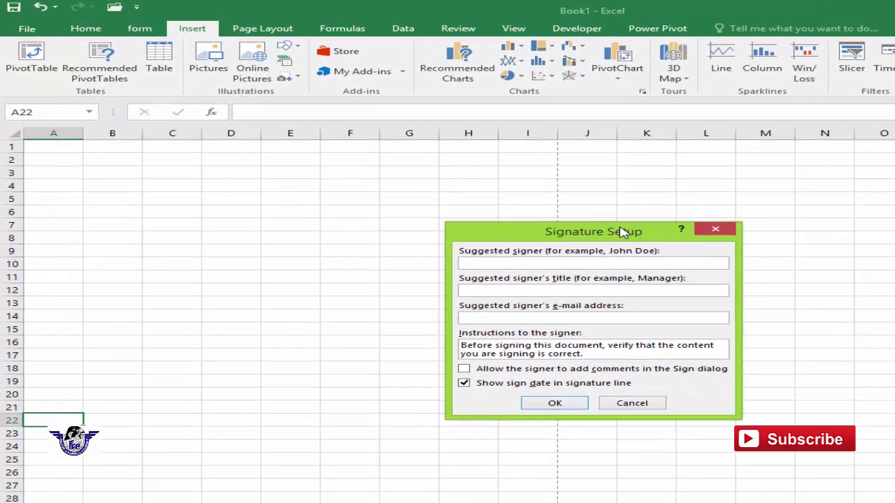
{"action": "left_click_drag", "start_coordinate": [588, 222], "coordinate": [584, 198]}
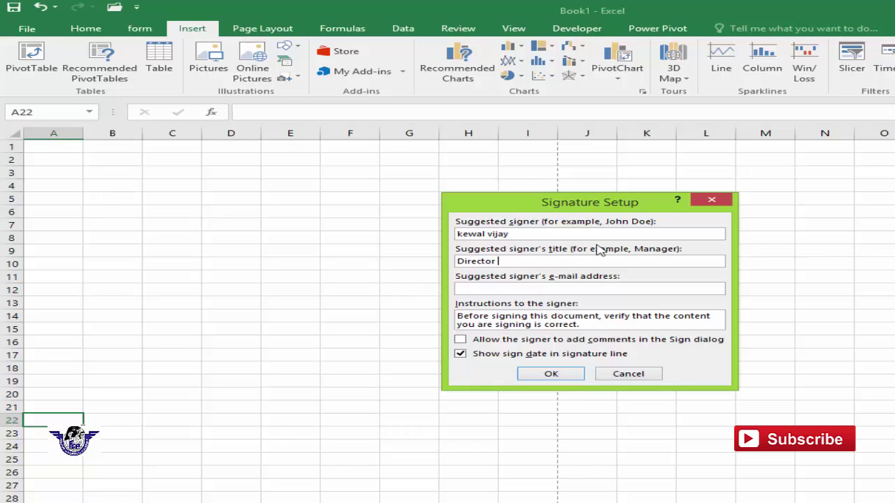
{"action": "left_click", "coordinate": [575, 377]}
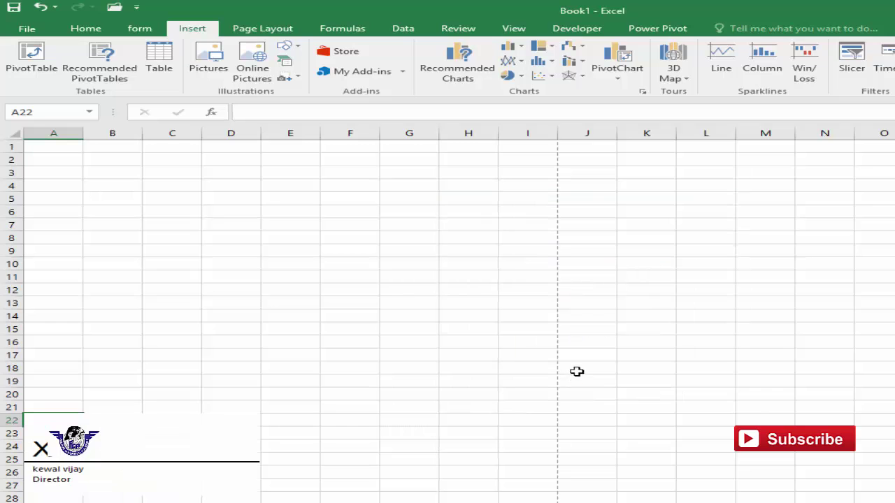
{"action": "left_click", "coordinate": [417, 431]}
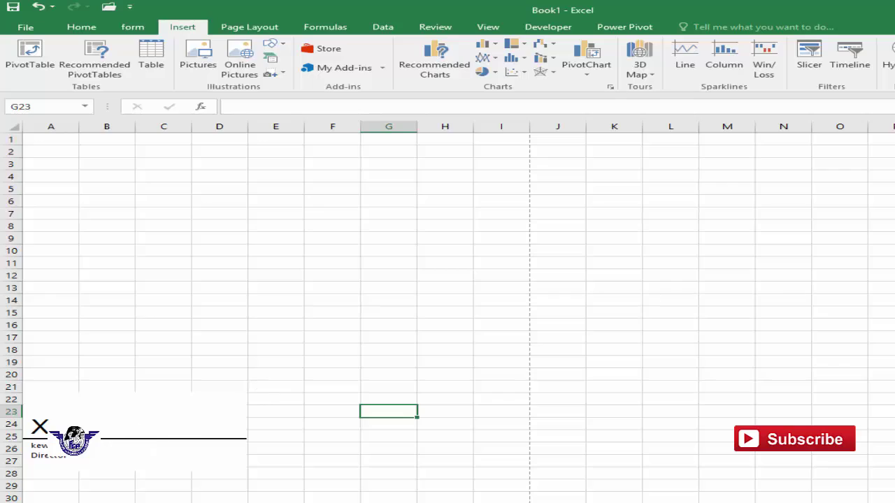
- Embed a new Microsoft Word Document object near column P from the Object dialog's Create New tab
{"action": "left_click", "coordinate": [891, 180]}
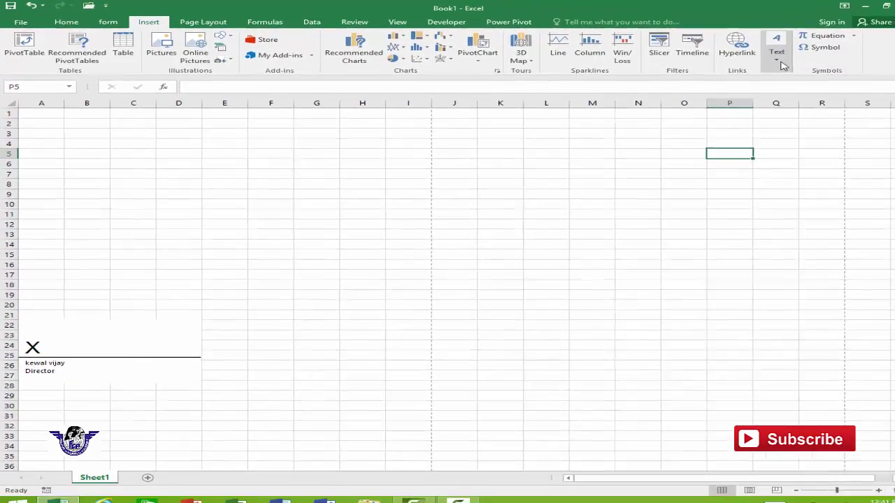
{"action": "left_click", "coordinate": [777, 52]}
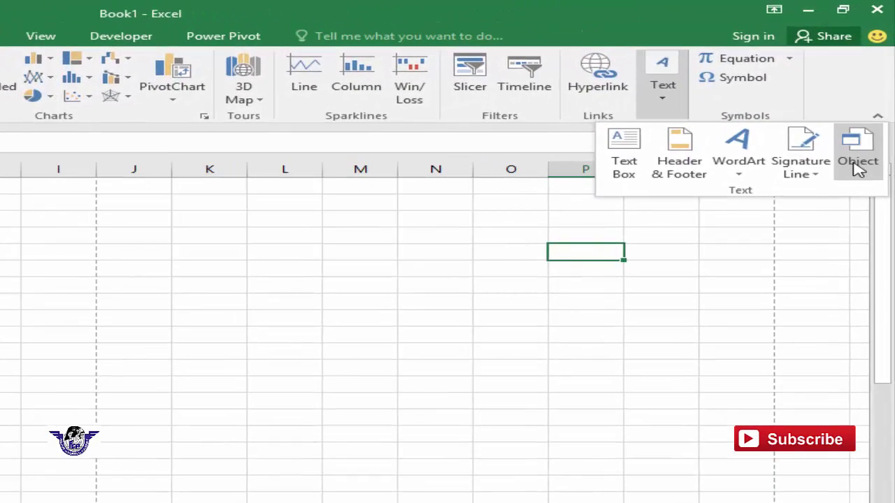
{"action": "left_click", "coordinate": [143, 325]}
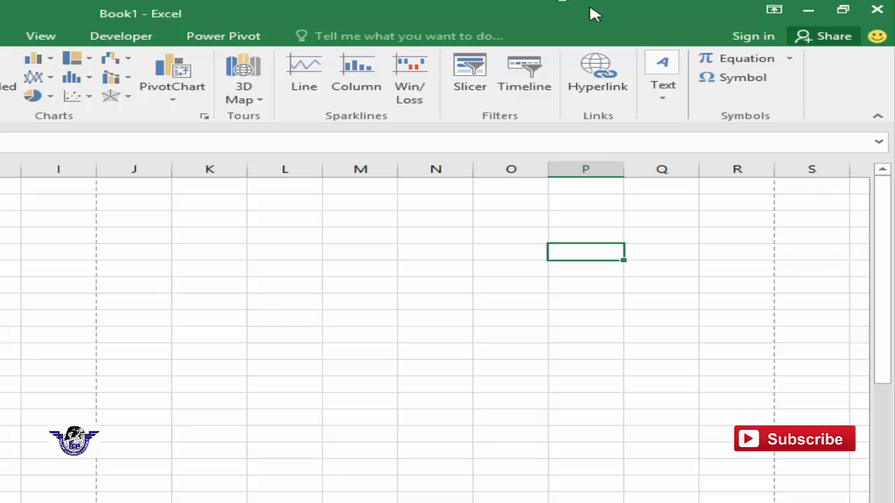
{"action": "left_click", "coordinate": [670, 104]}
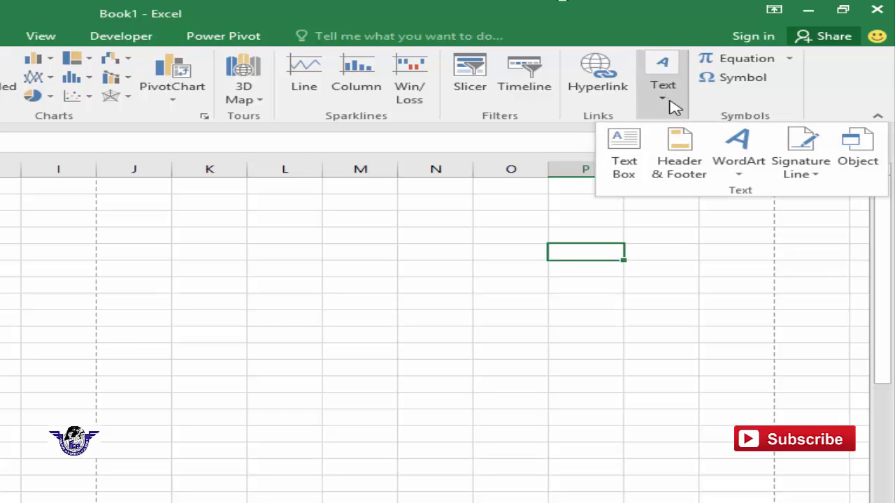
{"action": "left_click", "coordinate": [858, 162]}
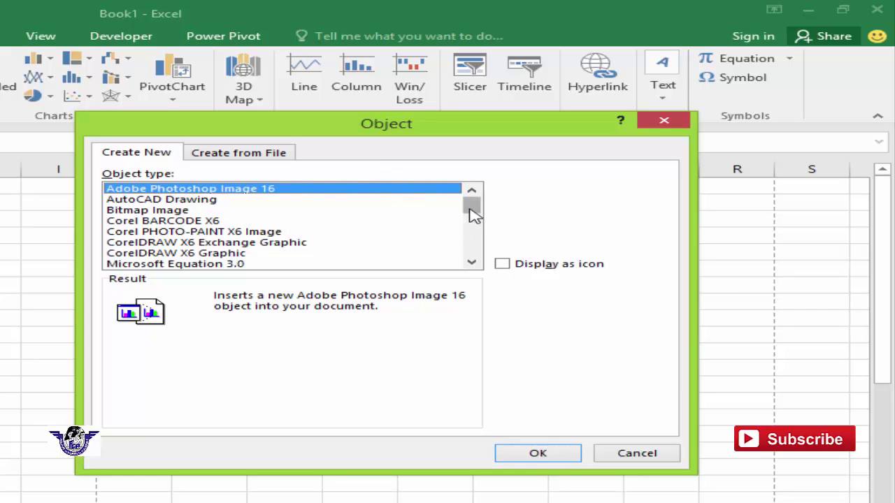
{"action": "left_click_drag", "start_coordinate": [473, 206], "coordinate": [473, 236]}
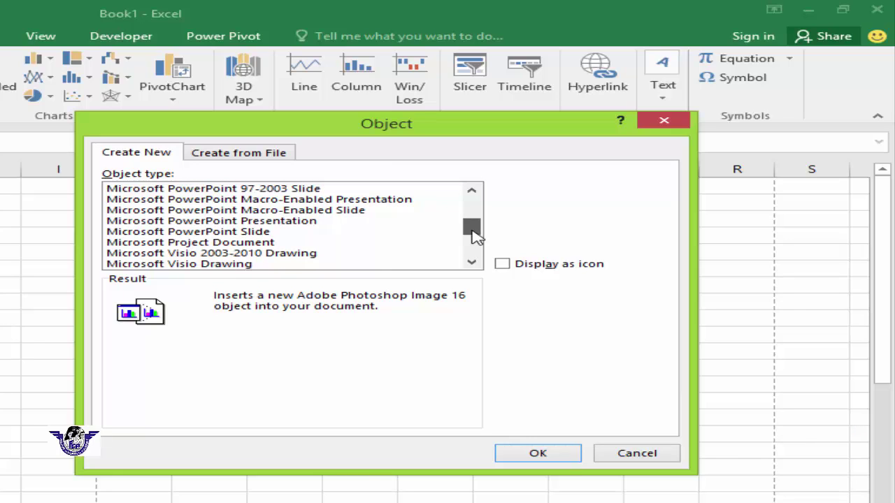
{"action": "left_click_drag", "start_coordinate": [473, 237], "coordinate": [475, 244]}
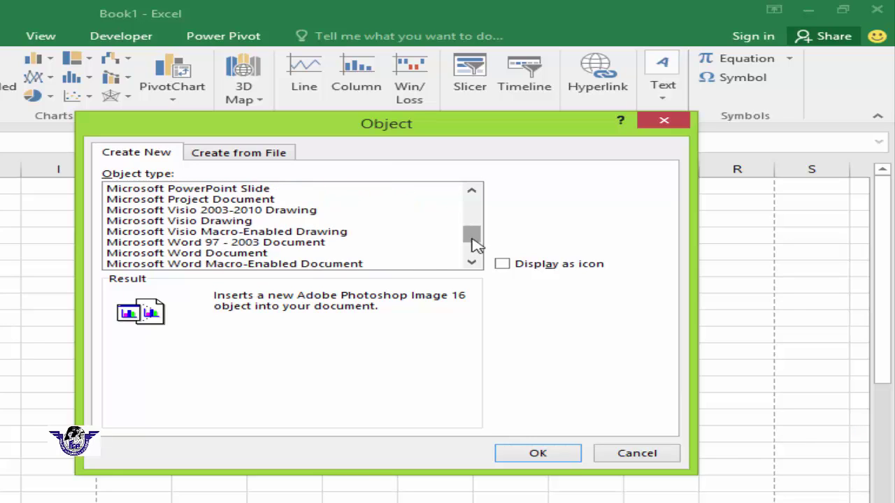
{"action": "left_click", "coordinate": [260, 254]}
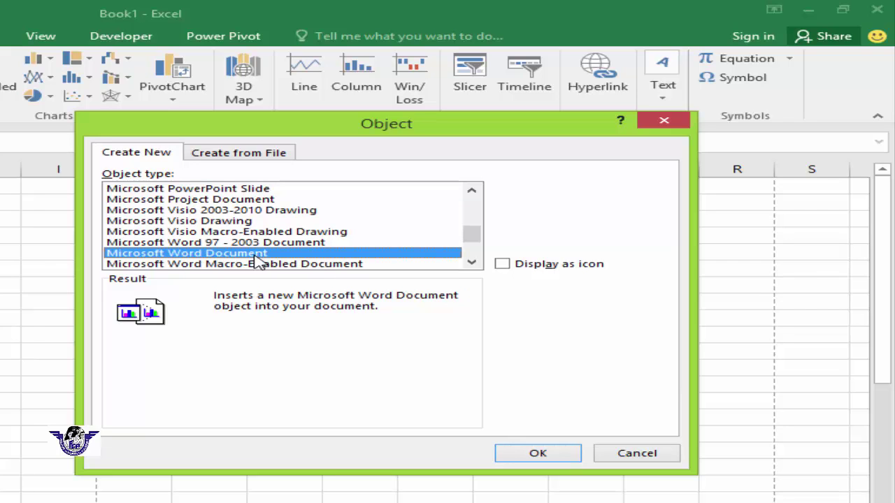
{"action": "left_click", "coordinate": [542, 461]}
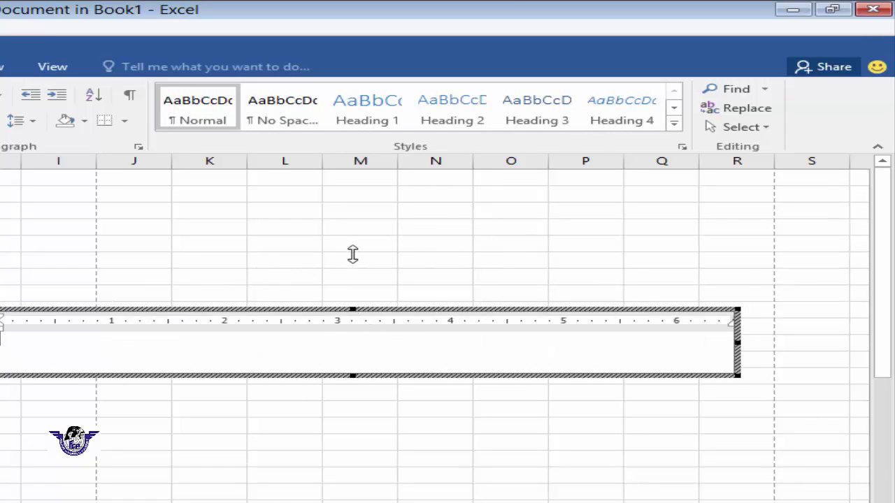
- Type the test lines 'tertreterter', 'te' and 'rtete' into the embedded Word document, then exit editing
{"action": "type", "text": "tertreterte"}
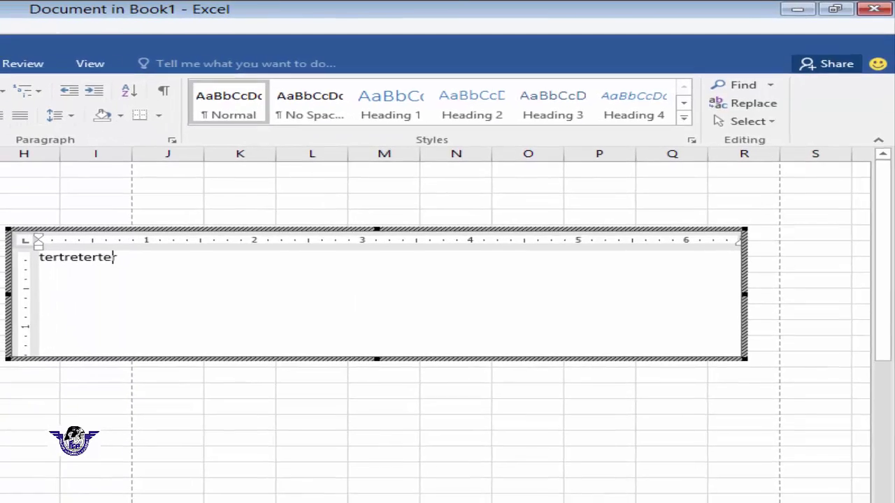
{"action": "type", "text": "r"}
{"action": "key", "text": "Return"}
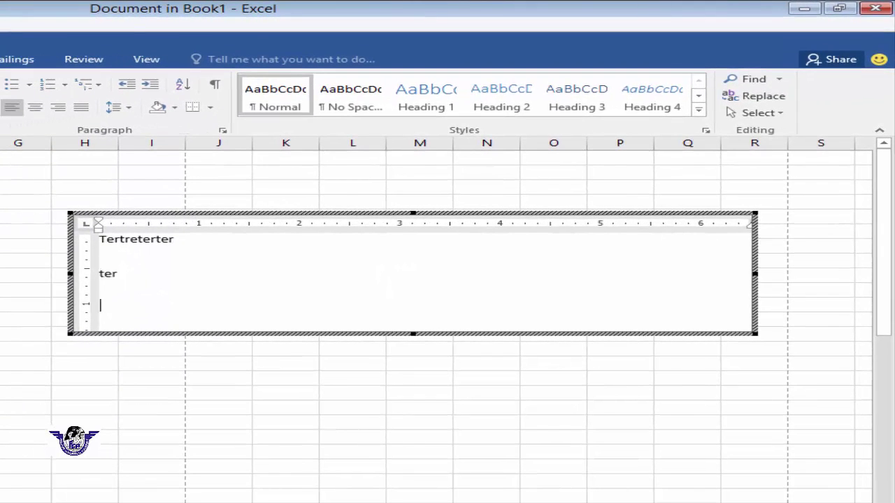
{"action": "type", "text": "te"}
{"action": "key", "text": "Return"}
{"action": "type", "text": "rte"}
{"action": "key", "text": "Return"}
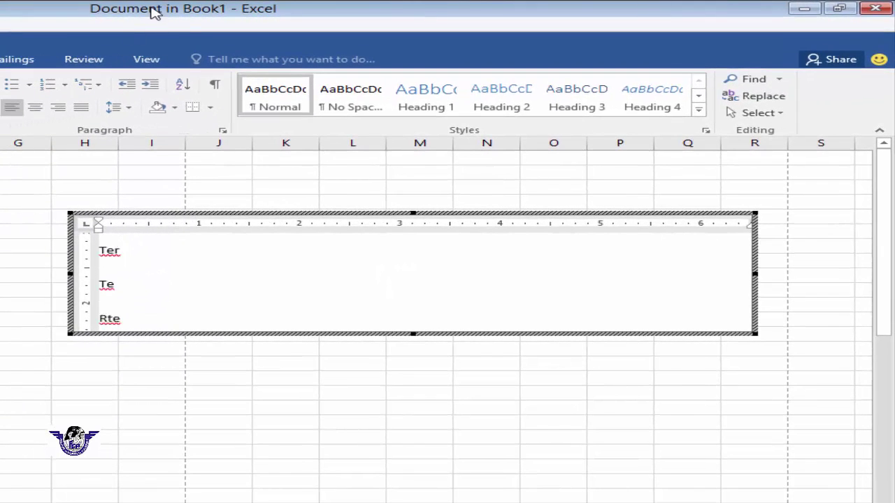
{"action": "type", "text": "te"}
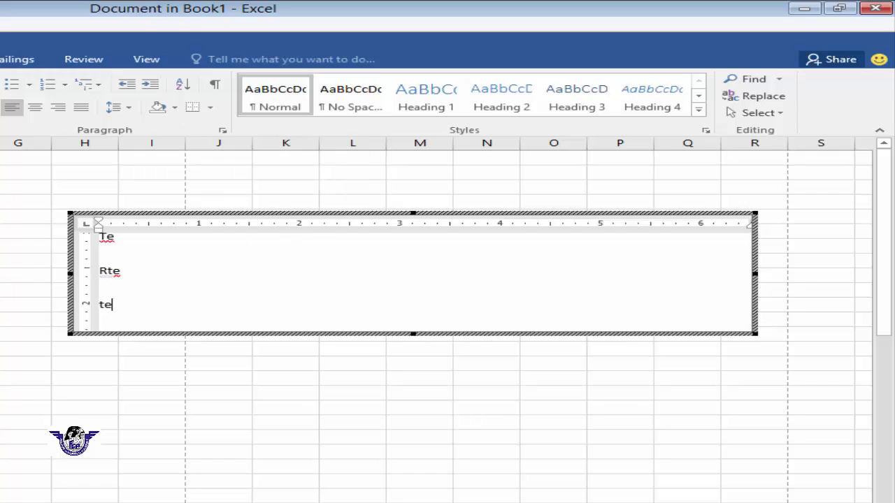
{"action": "left_click", "coordinate": [419, 372]}
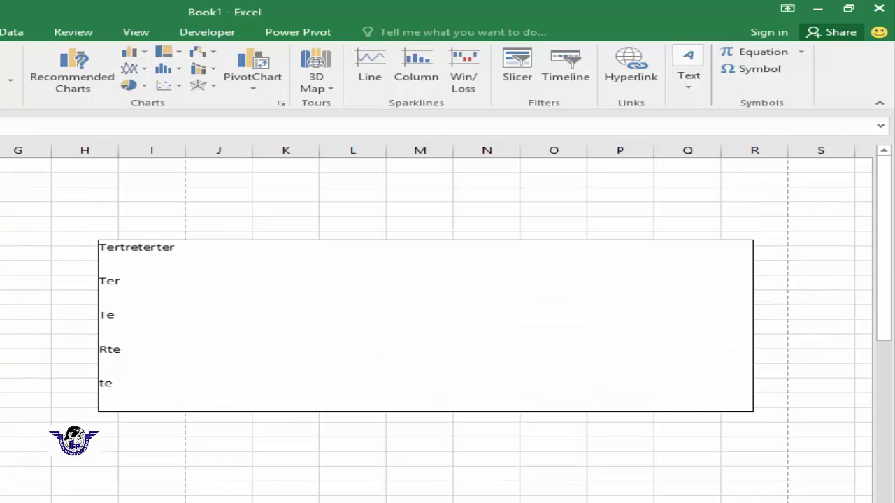
- Reopen the embedded document for editing, exit again, then delete the Word object
{"action": "left_click", "coordinate": [340, 365]}
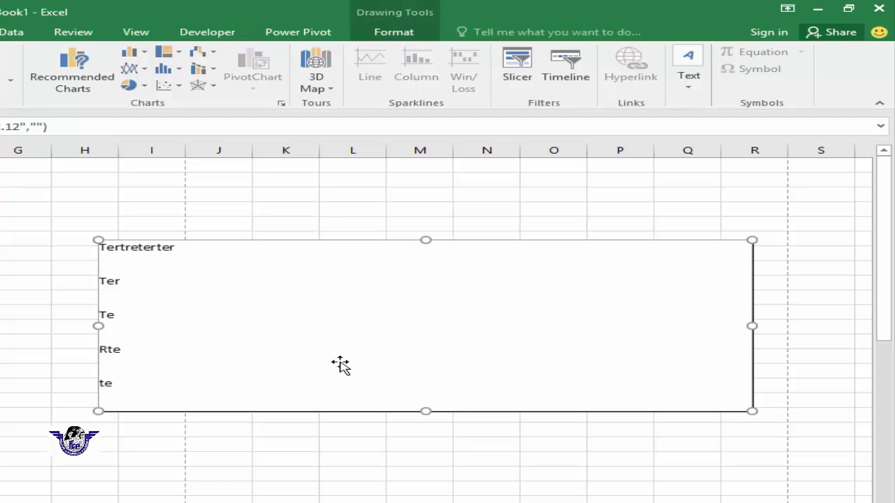
{"action": "double_click", "coordinate": [339, 365]}
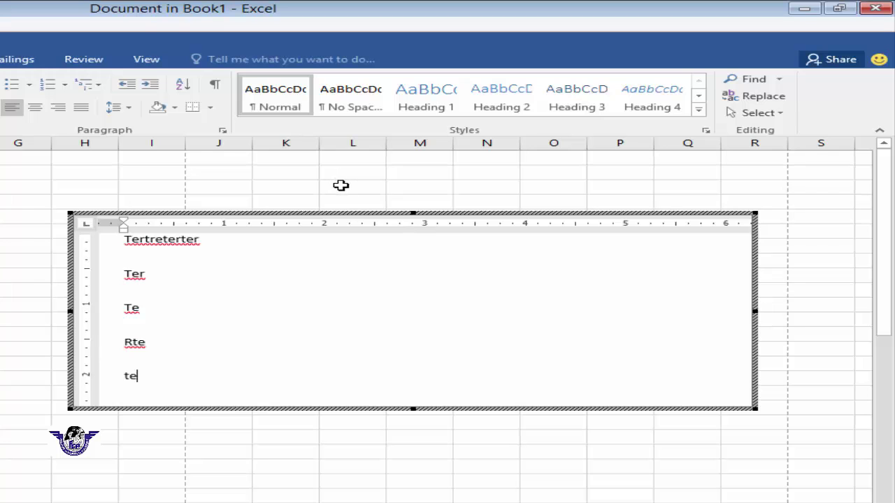
{"action": "left_click", "coordinate": [340, 185]}
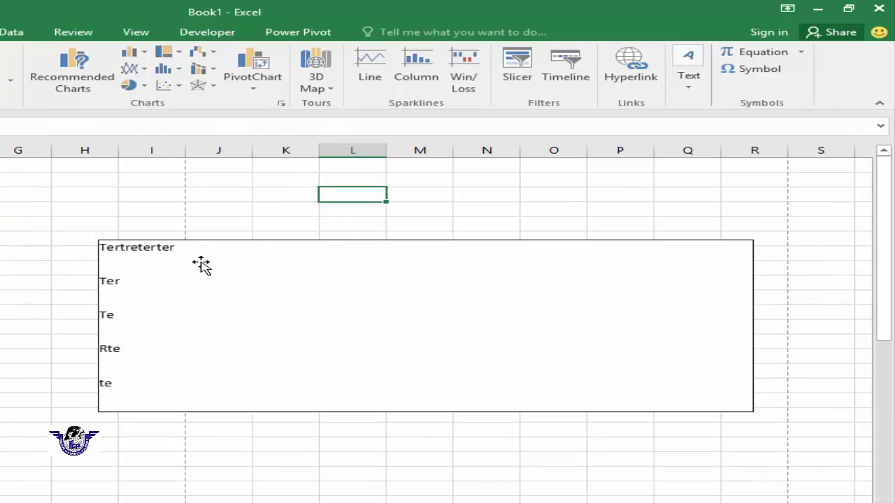
{"action": "left_click", "coordinate": [286, 314]}
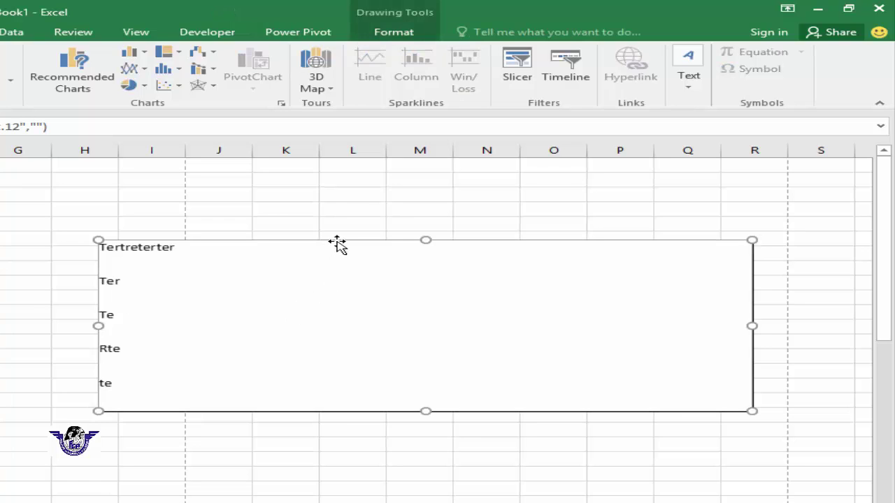
{"action": "key", "text": "Delete"}
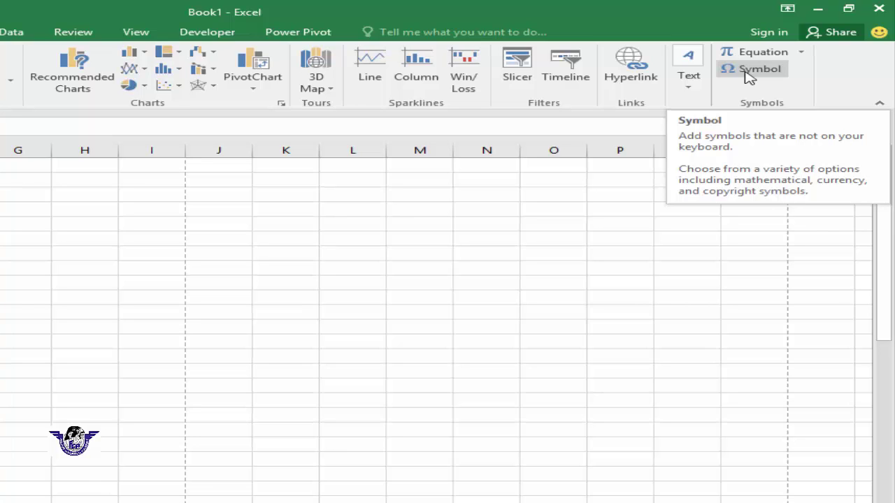
- Insert the Webdings hammer-and-wrench symbol (character code 64) into the selected cell
{"action": "left_click", "coordinate": [749, 73]}
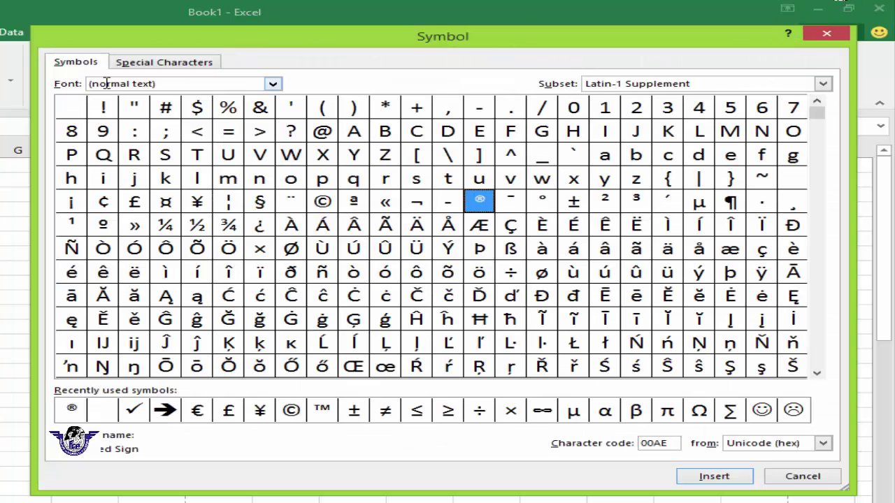
{"action": "left_click", "coordinate": [168, 83]}
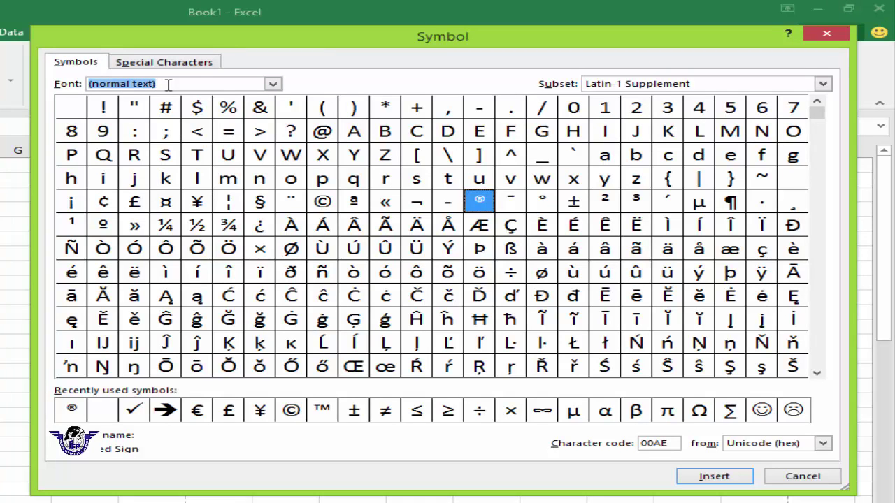
{"action": "type", "text": "we"}
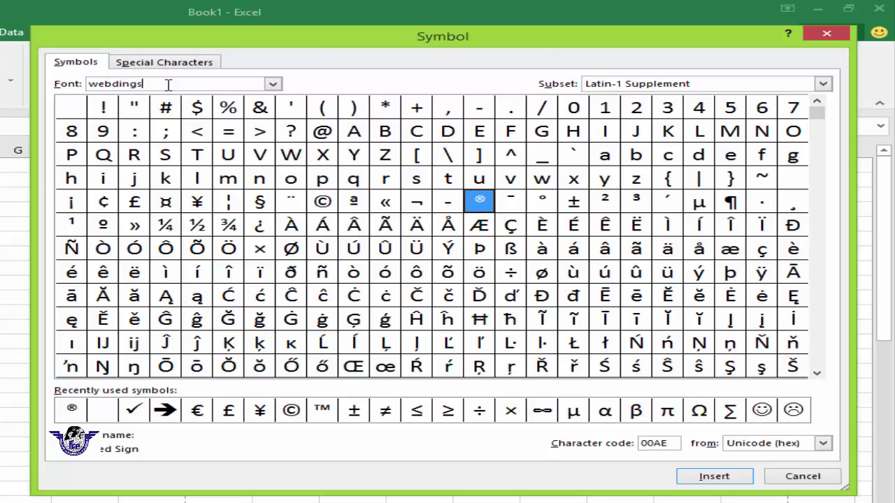
{"action": "type", "text": "bdings"}
{"action": "key", "text": "Return"}
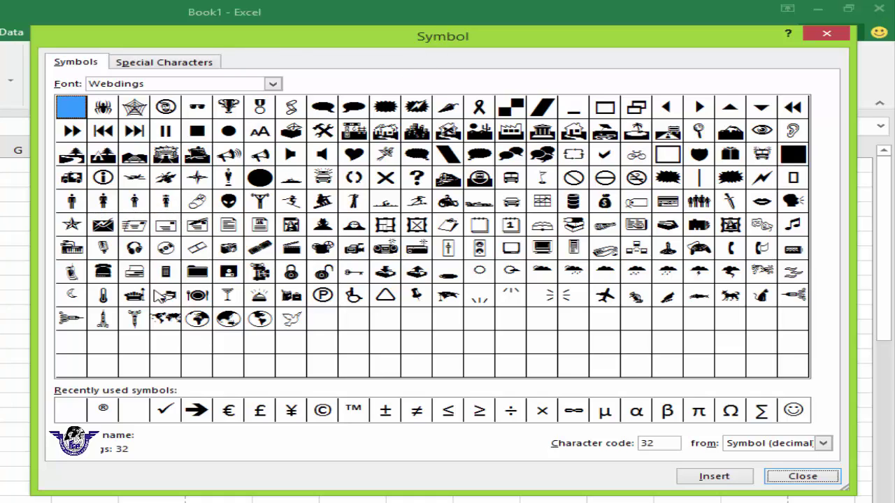
{"action": "left_click", "coordinate": [322, 130]}
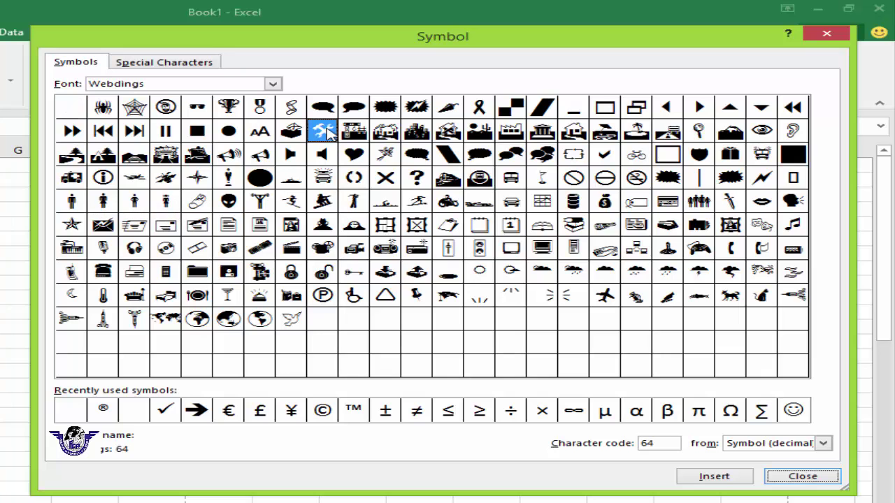
{"action": "left_click", "coordinate": [710, 478]}
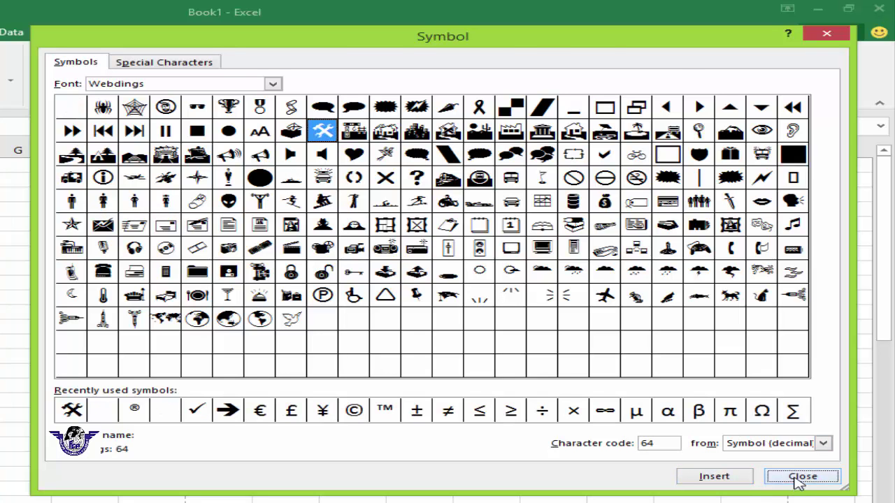
{"action": "left_click", "coordinate": [793, 478]}
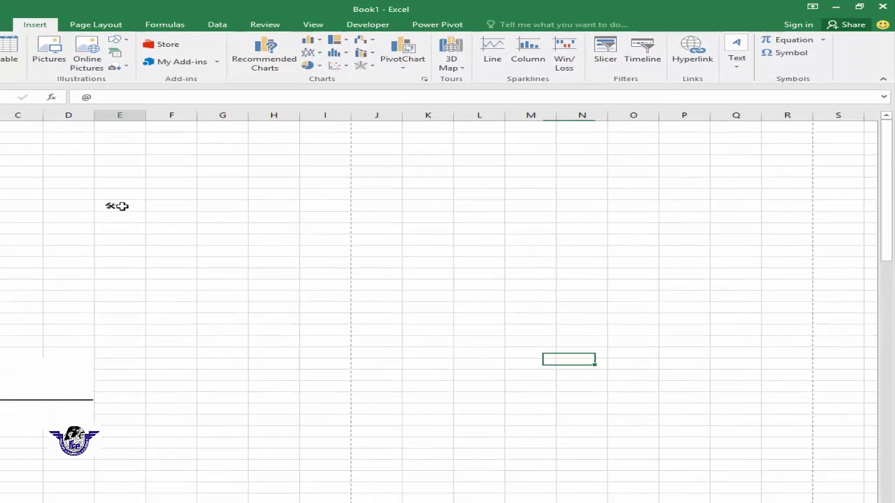
{"action": "left_click", "coordinate": [122, 206]}
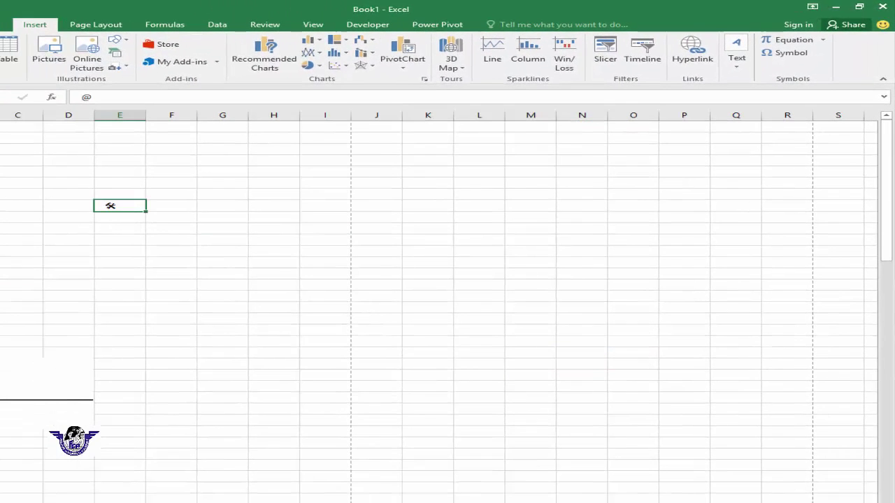
- Enlarge the hammer-and-wrench symbol to font size 72
{"action": "left_click", "coordinate": [2, 24]}
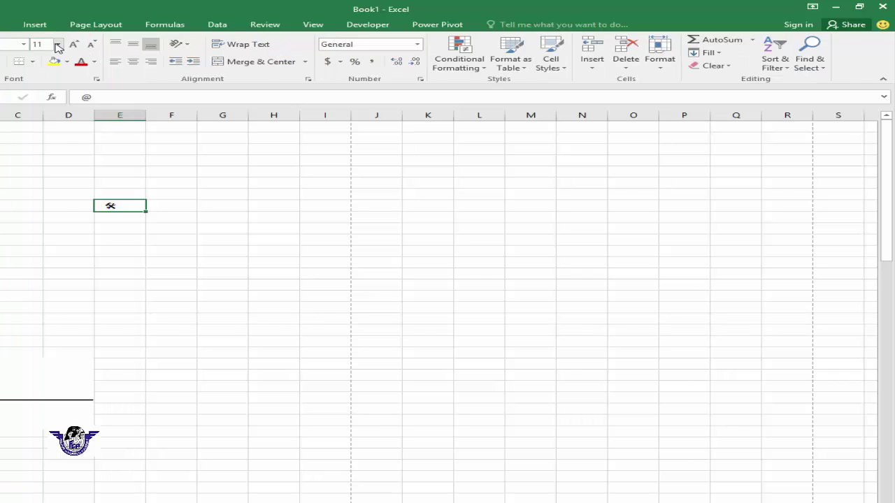
{"action": "left_click", "coordinate": [58, 44]}
{"action": "left_click", "coordinate": [39, 217]}
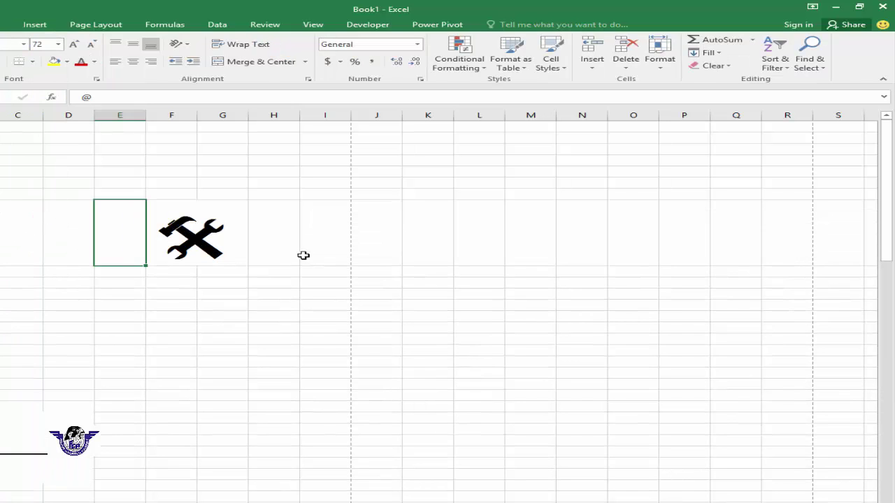
- Insert the Webdings house symbol (character code 66) into cell H9
{"action": "left_click", "coordinate": [279, 297]}
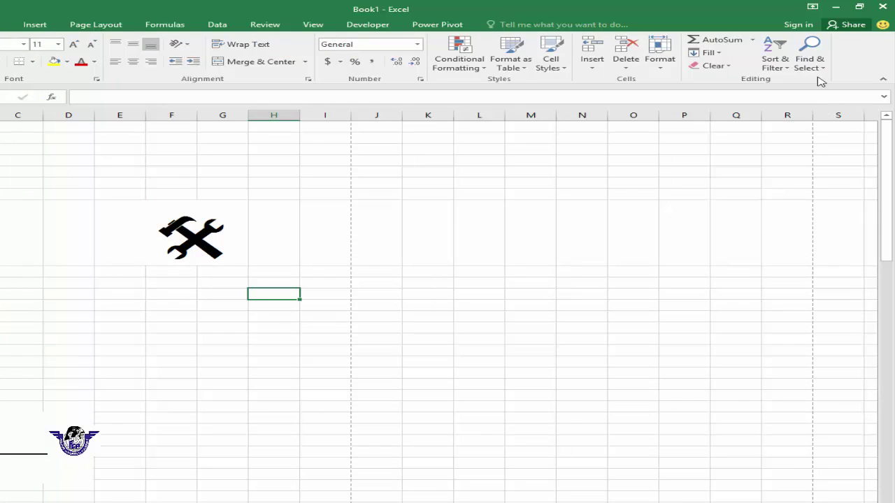
{"action": "left_click", "coordinate": [35, 24]}
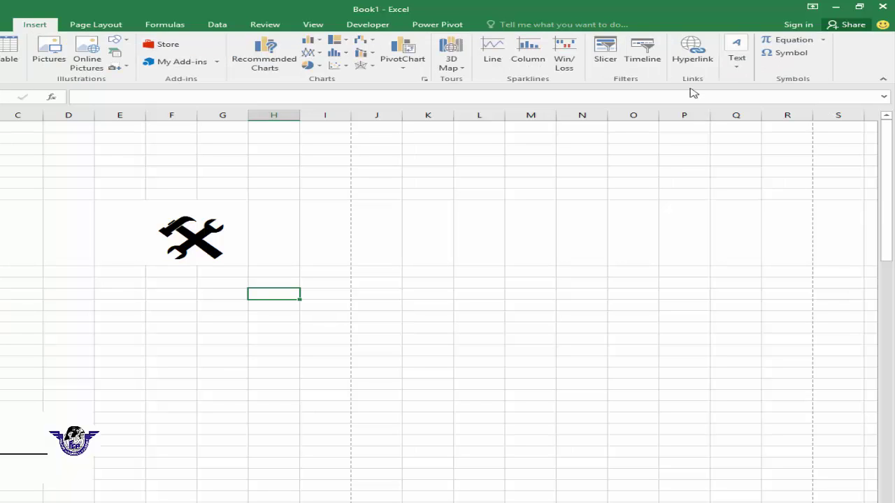
{"action": "left_click", "coordinate": [790, 53]}
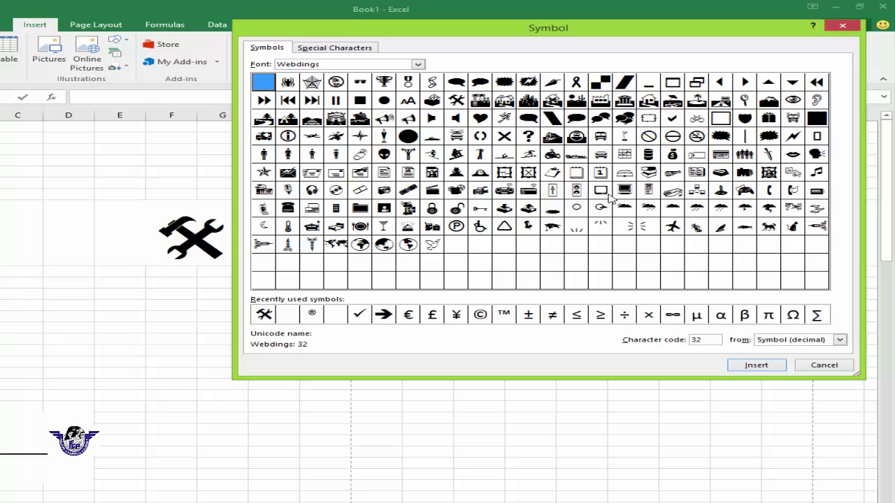
{"action": "left_click", "coordinate": [504, 100]}
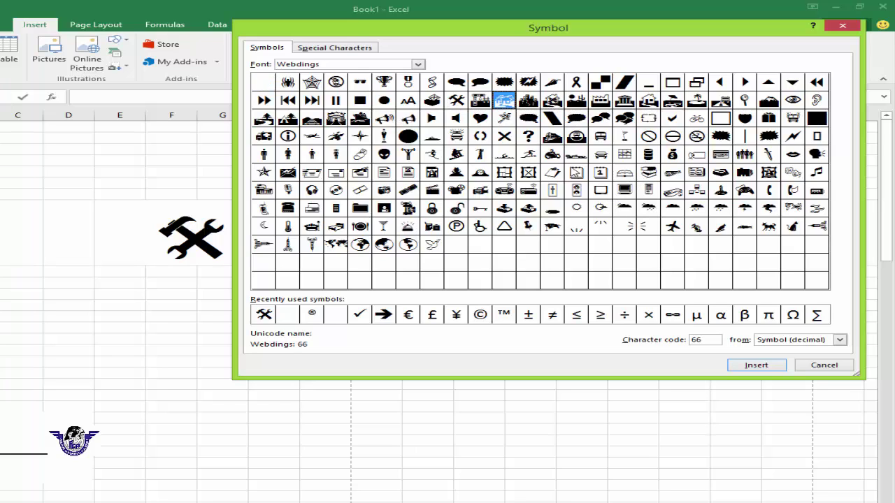
{"action": "left_click", "coordinate": [755, 364]}
{"action": "left_click", "coordinate": [824, 365]}
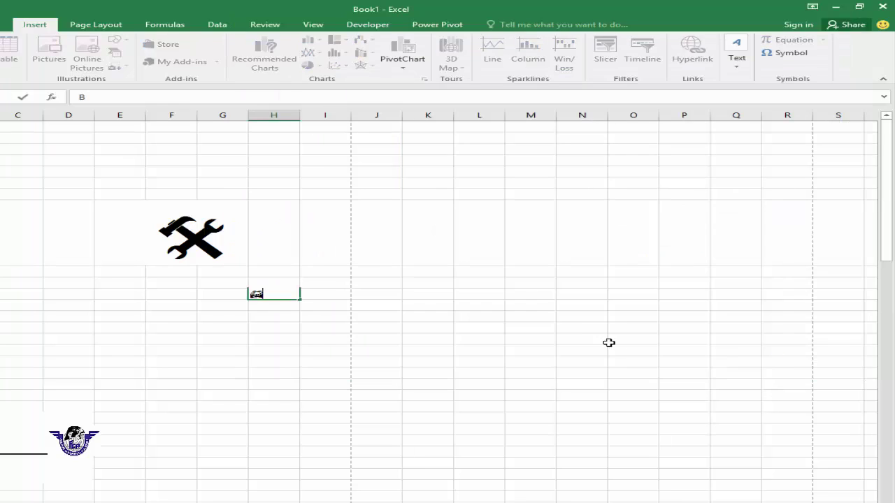
- Enlarge the house symbol in H9 to font size 72
{"action": "left_click", "coordinate": [559, 326]}
{"action": "left_click", "coordinate": [288, 292]}
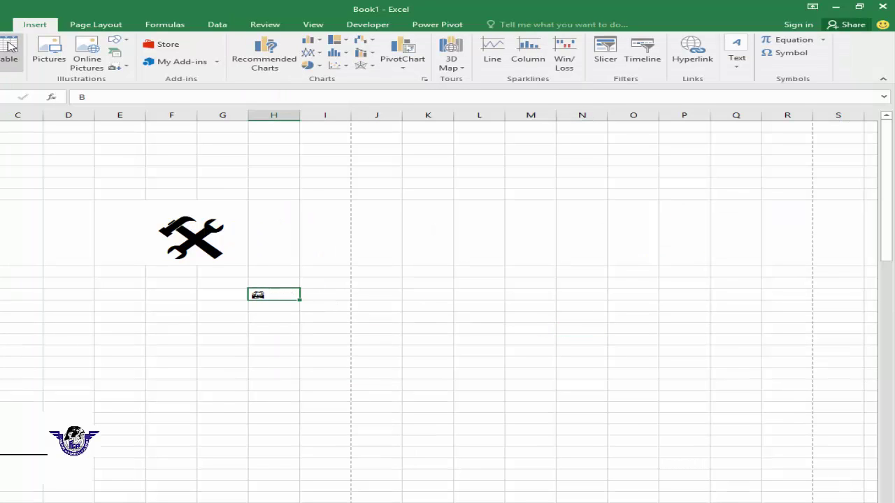
{"action": "left_click", "coordinate": [3, 24]}
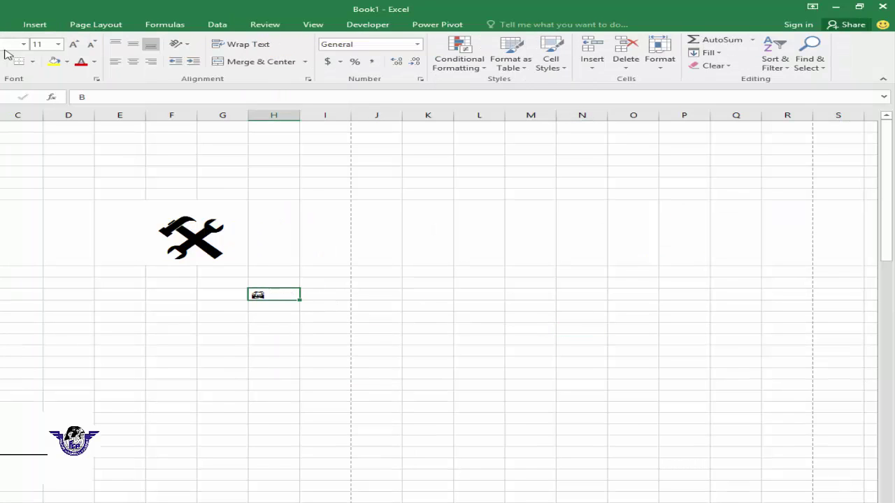
{"action": "left_click", "coordinate": [58, 43]}
{"action": "left_click", "coordinate": [39, 218]}
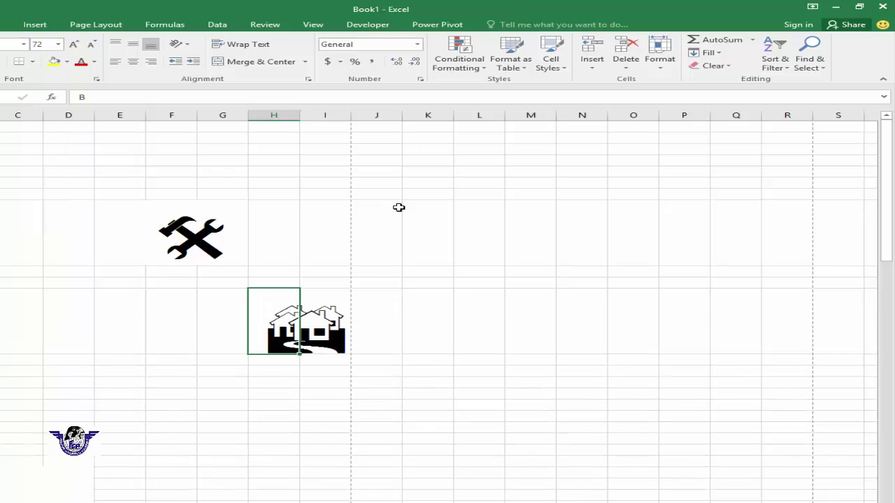
{"action": "left_click", "coordinate": [372, 201]}
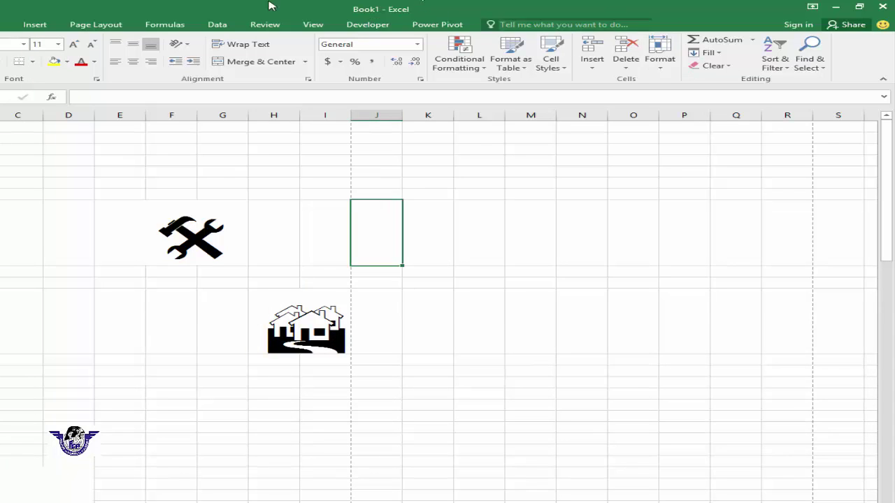
{"action": "left_click", "coordinate": [35, 24]}
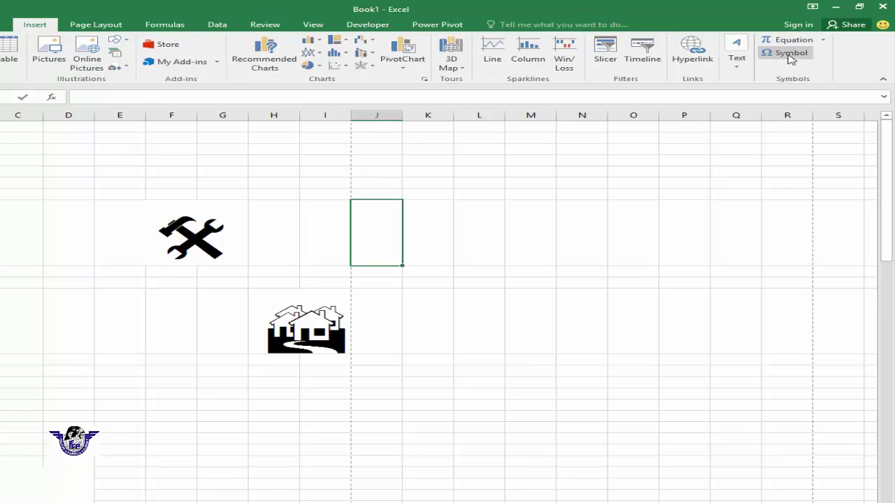
- Insert the Copyright special character © into cell J8
{"action": "left_click", "coordinate": [790, 56]}
{"action": "left_click", "coordinate": [336, 47]}
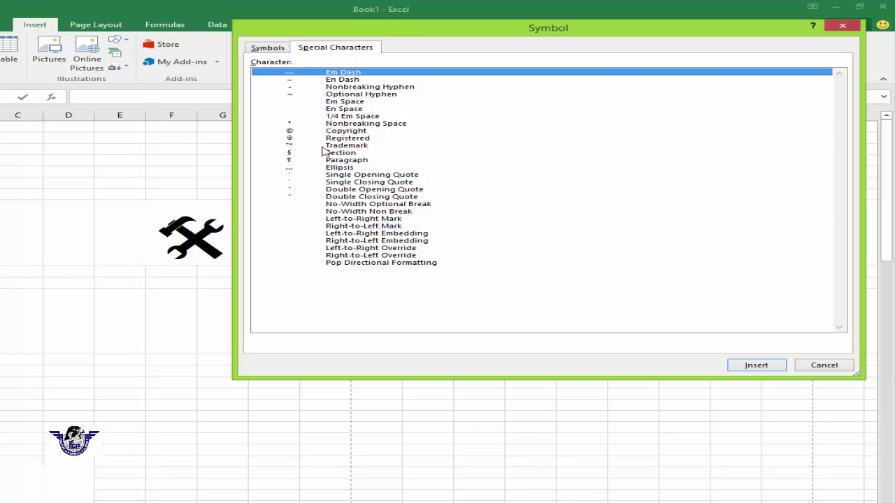
{"action": "left_click", "coordinate": [341, 132]}
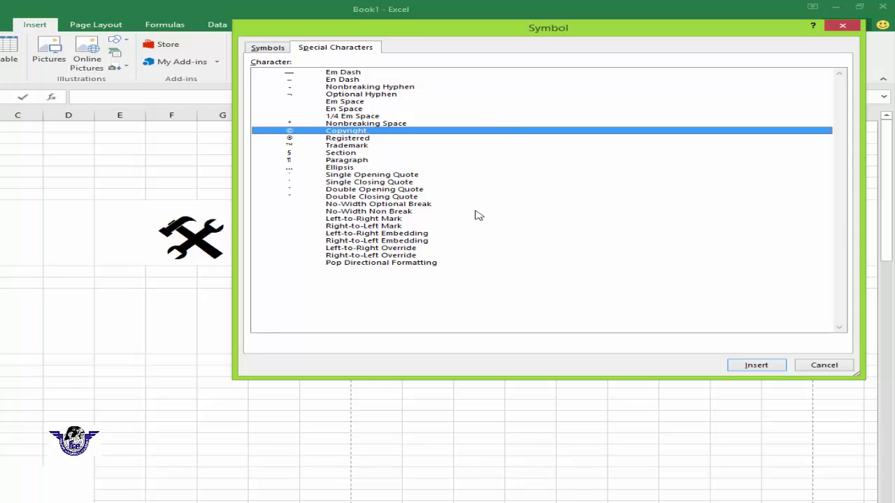
{"action": "left_click", "coordinate": [752, 370]}
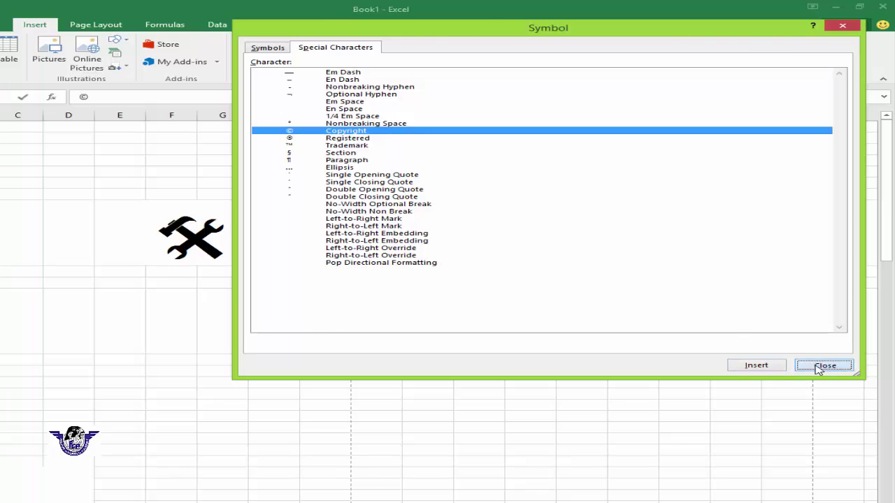
{"action": "left_click", "coordinate": [823, 365]}
- Enlarge the © to font size 72 and autofit column J's width to it
{"action": "left_click", "coordinate": [482, 318]}
{"action": "left_click", "coordinate": [376, 249]}
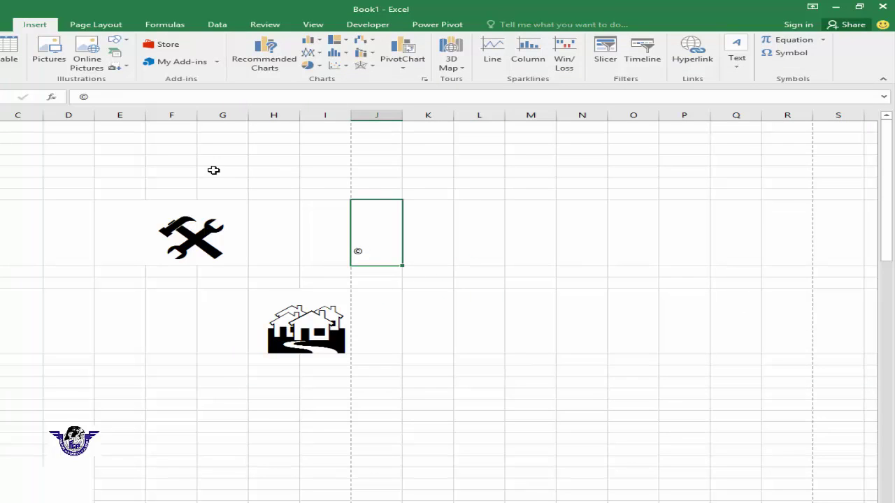
{"action": "left_click", "coordinate": [2, 24]}
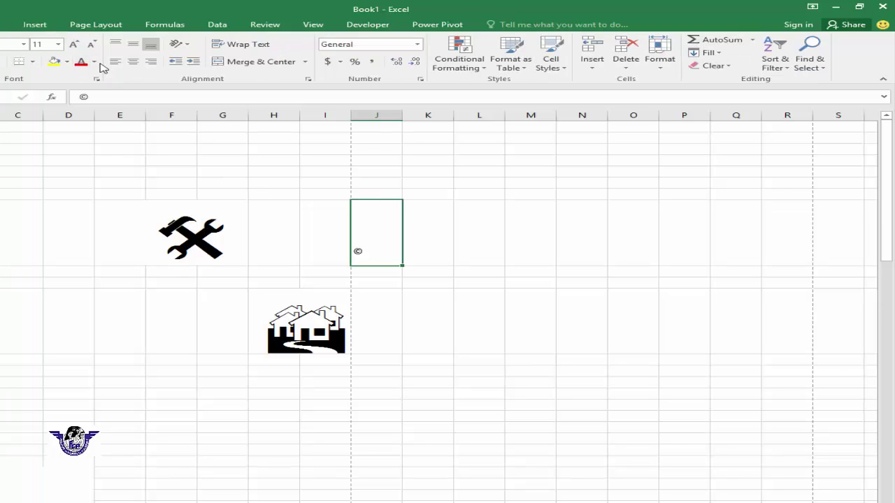
{"action": "left_click", "coordinate": [58, 44]}
{"action": "left_click", "coordinate": [39, 216]}
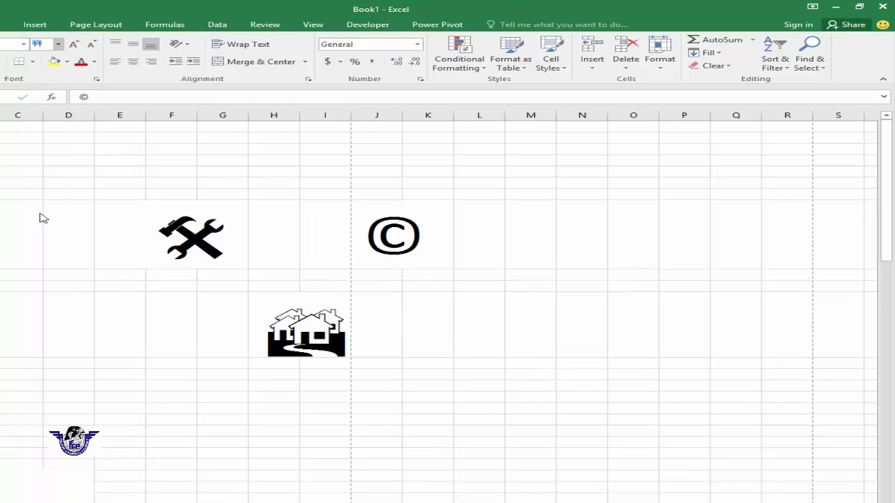
{"action": "left_click", "coordinate": [471, 242]}
{"action": "double_click", "coordinate": [404, 115]}
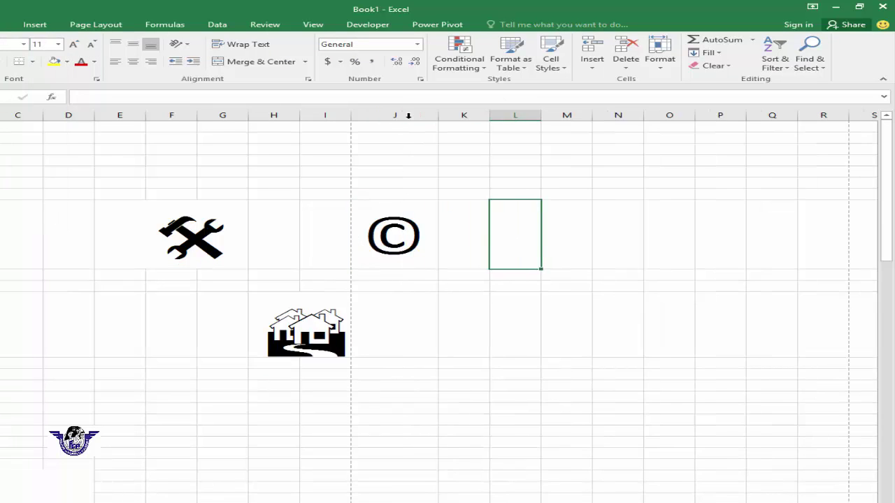